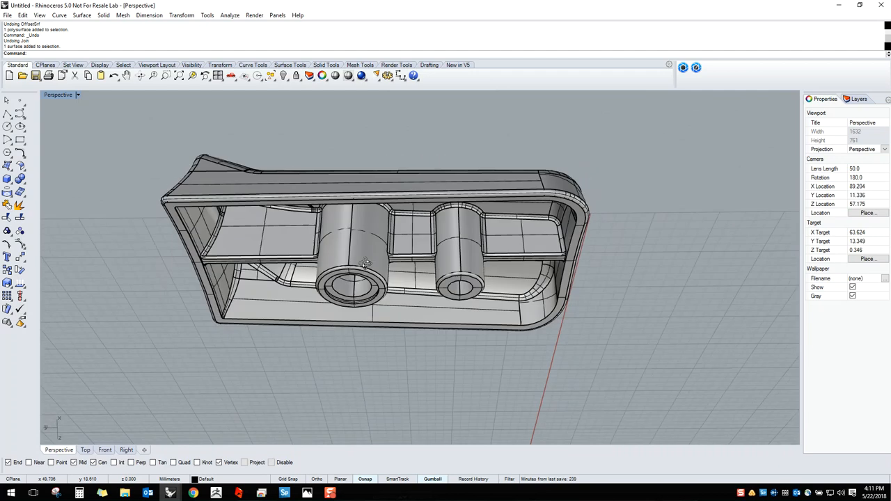
Step: Select the outer side wall, the triangular face beside it, and the fillet surfaces along the lower step edge
click(376, 266)
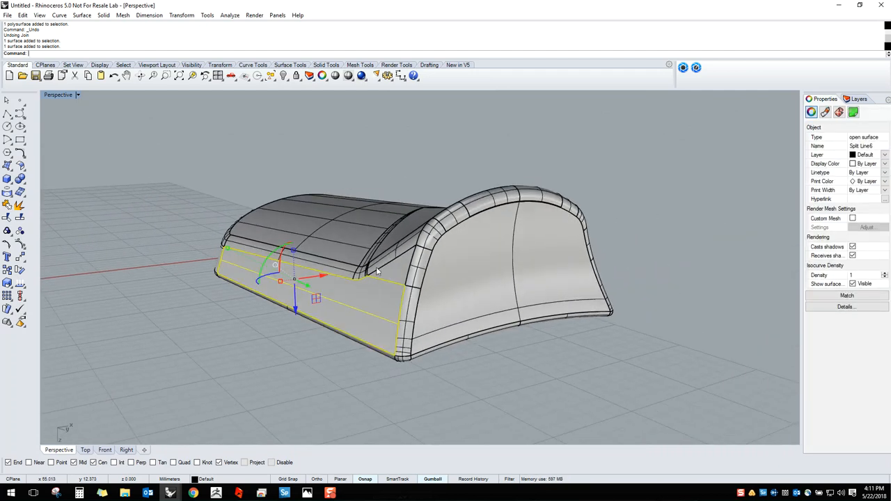
scroll(499, 300, up, 5)
shift+click(539, 334)
shift+click(532, 321)
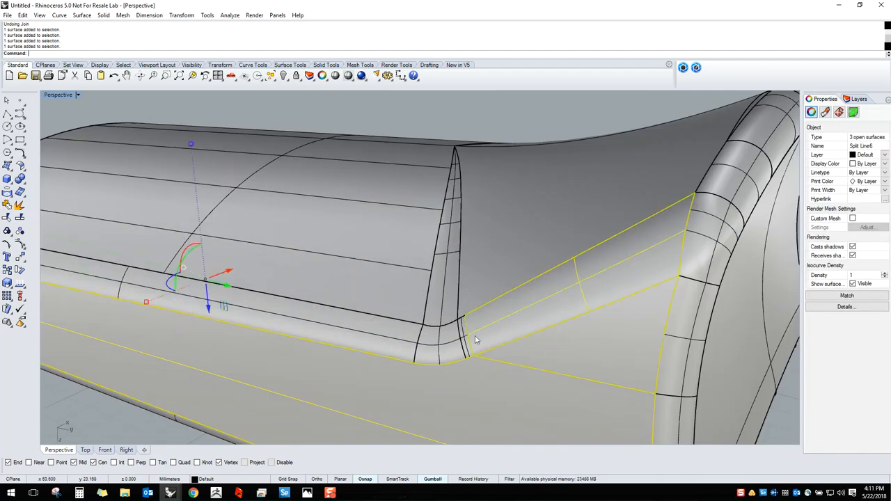
shift+click(463, 340)
shift+click(440, 343)
shift+click(390, 334)
Step: Add the narrow tapered fillet at the step, the adjoining concave surface and the large curved top surface to the selection
shift+click(454, 298)
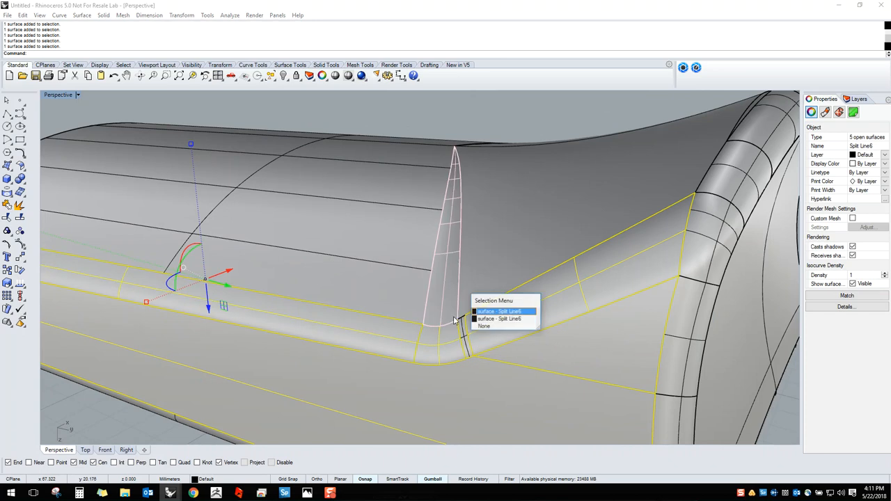
click(475, 313)
shift+click(472, 273)
shift+click(410, 270)
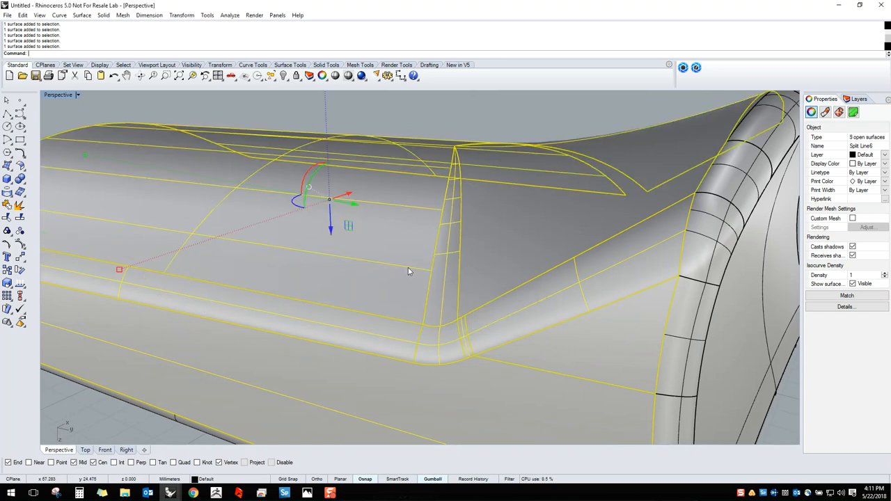
scroll(410, 271, down, 10)
scroll(371, 271, up, 10)
Step: Add the rounded low-end surfaces and the opposite side wall with its fillet strips to the selection
shift+click(300, 235)
shift+click(314, 190)
right_drag(392, 212, 240, 219)
shift+click(329, 195)
shift+click(278, 252)
right_drag(279, 254, 432, 285)
shift+click(133, 378)
shift+click(152, 327)
shift+click(382, 297)
shift+click(385, 253)
Step: Add the step fillet and the small corner blend surfaces on the opposite side to the selection
shift+right_drag(382, 124, 431, 334)
scroll(205, 224, up, 5)
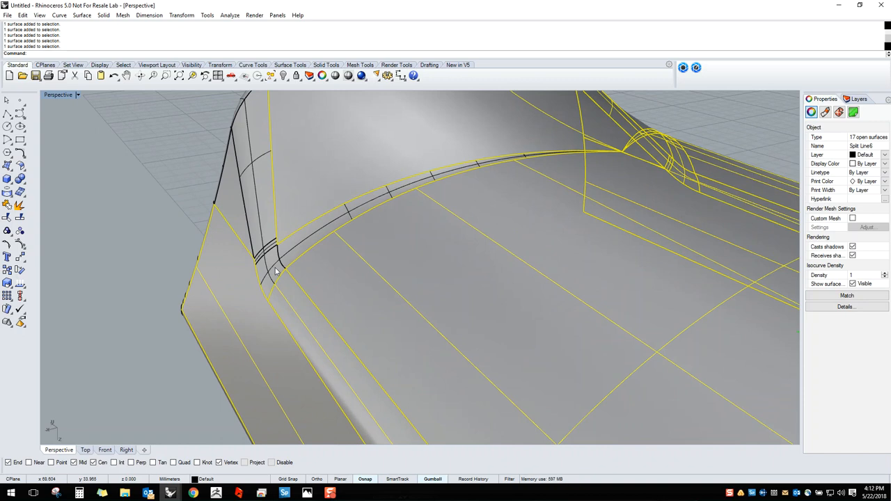
shift+click(271, 269)
scroll(277, 263, up, 2)
shift+click(299, 243)
shift+click(261, 238)
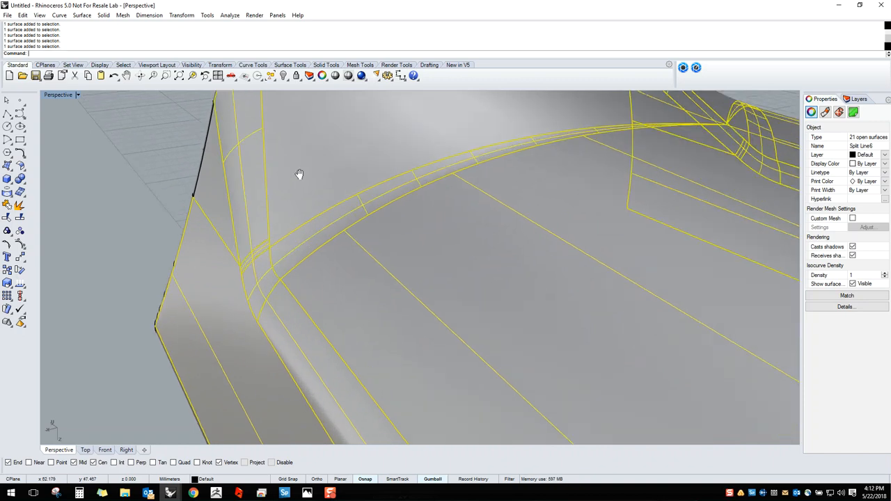
Step: Add the fillet segments along the crest of the raised end's rim to the selection
right_drag(298, 175, 206, 291)
scroll(233, 248, down, 6)
right_drag(233, 249, 332, 327)
scroll(336, 167, up, 6)
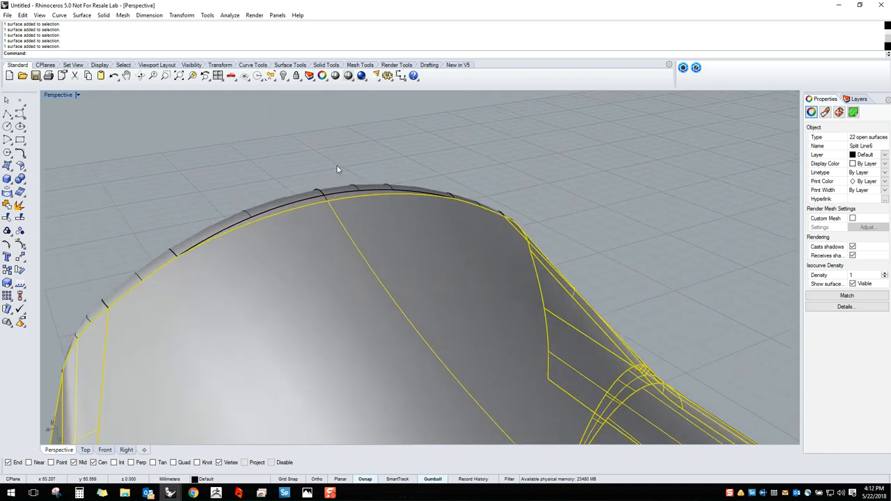
shift+click(334, 197)
shift+click(334, 188)
shift+click(308, 195)
Step: Add the remaining rim fillet segments running down the side of the raised end to the selection
scroll(486, 199, down, 10)
right_drag(467, 214, 400, 230)
scroll(400, 230, up, 8)
shift+click(444, 221)
shift+click(460, 258)
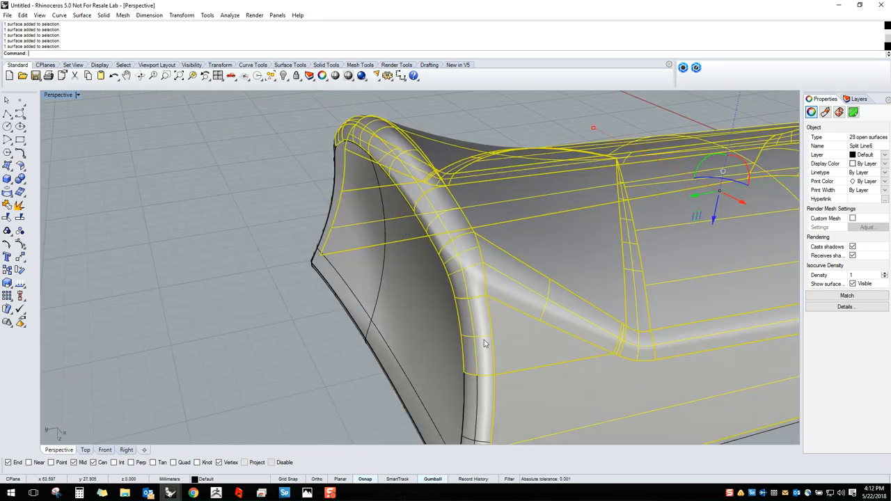
right_drag(483, 340, 481, 370)
shift+click(481, 370)
shift+click(457, 312)
Step: Complete the outer shell selection with the raised end's face and its adjoining edge fillets
shift+right_drag(431, 306, 334, 223)
shift+click(335, 222)
shift+click(291, 312)
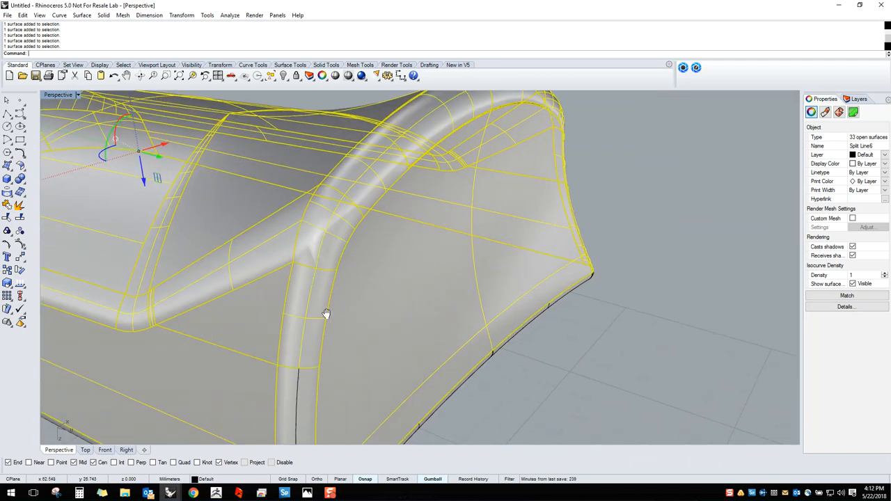
right_drag(319, 330, 346, 286)
shift+click(346, 286)
scroll(436, 238, down, 5)
shift+right_drag(411, 245, 424, 355)
shift+right_drag(397, 334, 526, 232)
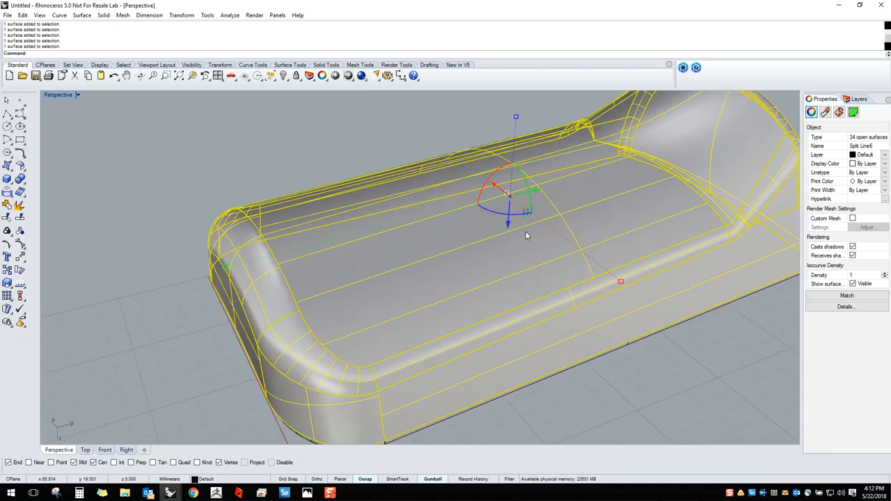
Step: Join the selected outer surfaces into one polysurface
text(n)
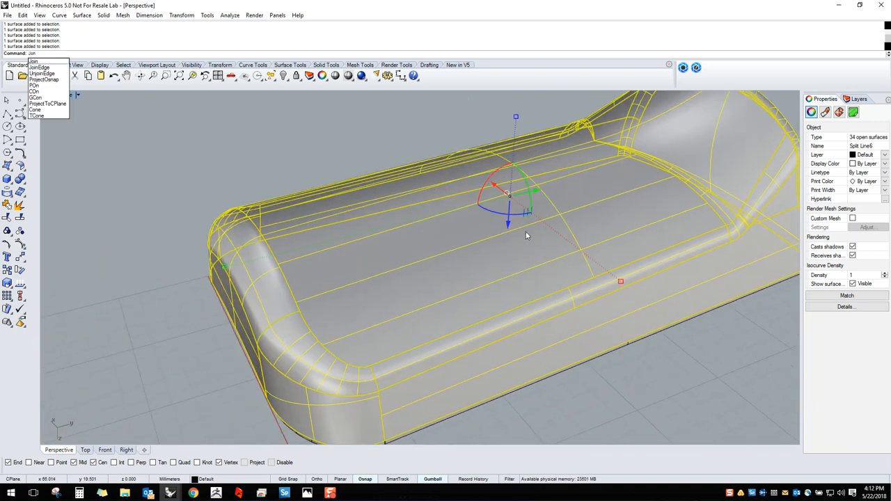
key(BackSpace)
key(BackSpace)
key(BackSpace)
text(oi)
key(Return)
Step: Try to offset the joined shell inward by 0.2 mm as a solid, with all directions flipped
text(OffsetSrf)
key(Return)
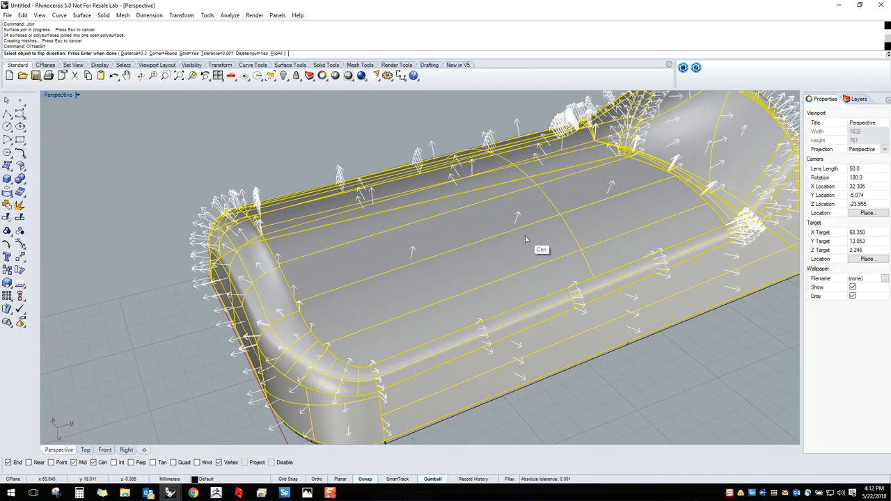
click(280, 54)
right_click(354, 238)
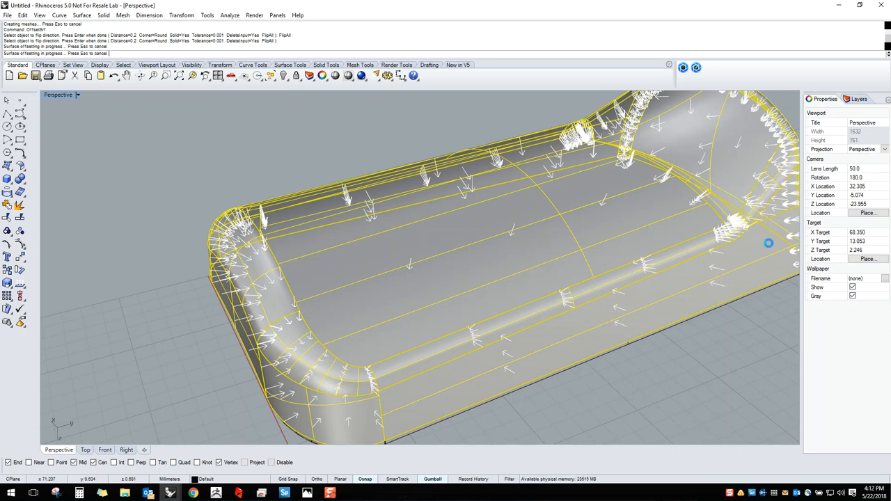
shift+right_drag(520, 271, 461, 264)
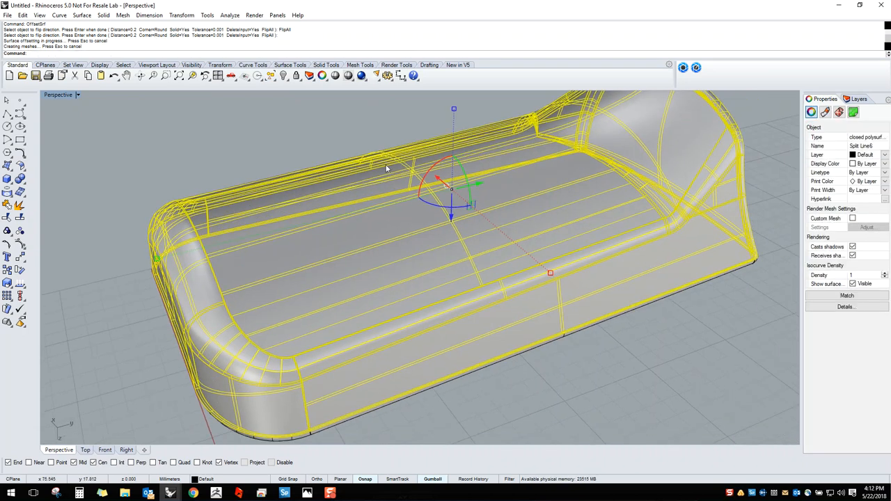
click(287, 78)
right_drag(460, 322, 545, 303)
key(ctrl+z)
Step: Lock the offset shell, hide all other surfaces, and inspect the raised end's rim for gaps
click(529, 241)
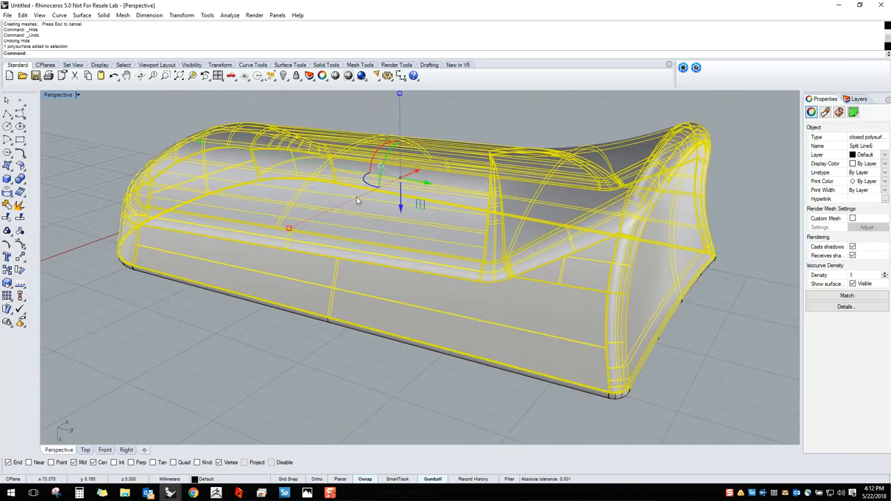
scroll(355, 194, down, 2)
click(295, 76)
drag(139, 133, 517, 278)
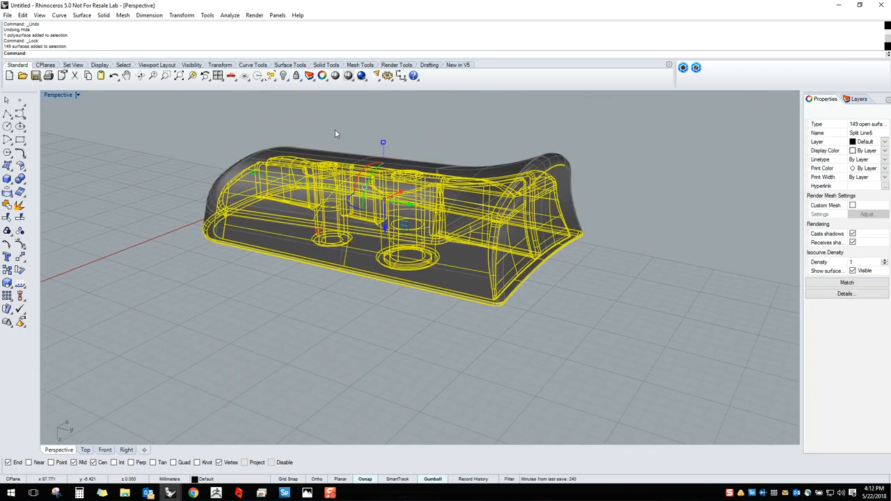
click(283, 76)
scroll(572, 163, up, 5)
mouse_move(572, 163)
right_down()
mouse_move(538, 158)
mouse_move(616, 159)
mouse_move(564, 155)
right_up()
Step: Undo the hiding, the locking and the shell offset
key(ctrl+z)
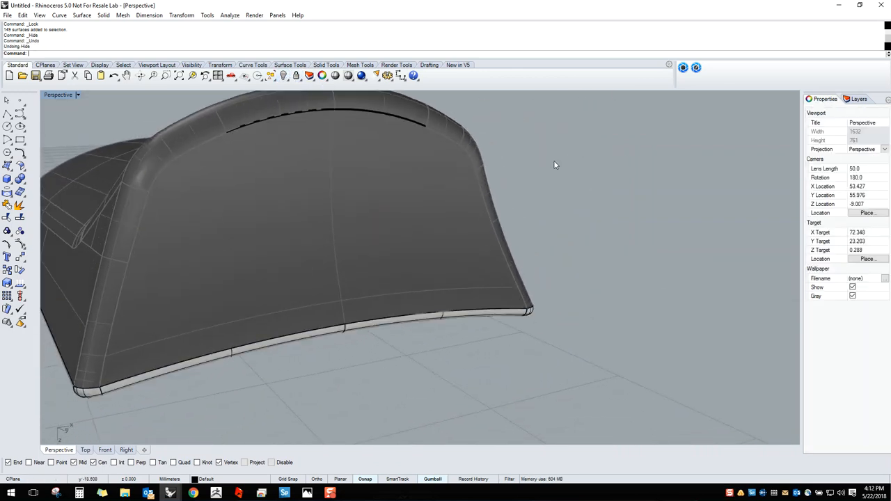
key(ctrl+z)
key(ctrl+z)
Step: Add the two missing thin surfaces along the raised end's inner rim edge and join them to the shell polysurface
right_drag(525, 183, 513, 229)
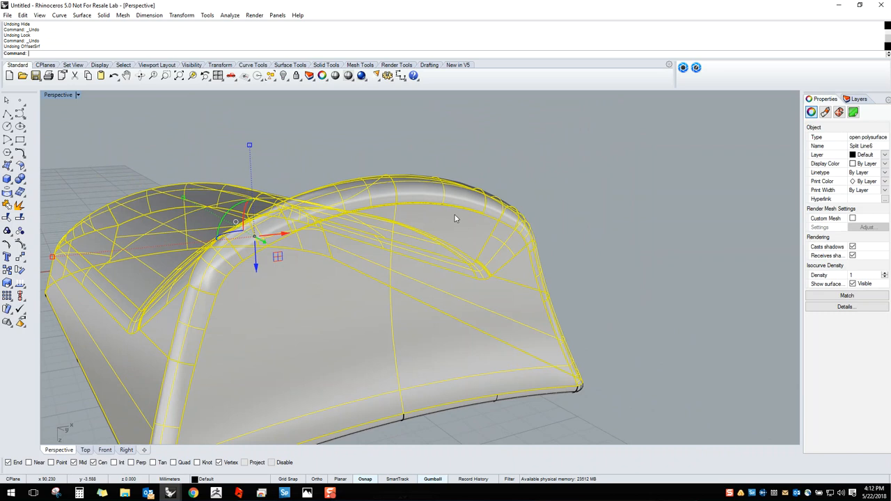
scroll(431, 202, up, 5)
scroll(438, 188, up, 6)
shift+click(440, 187)
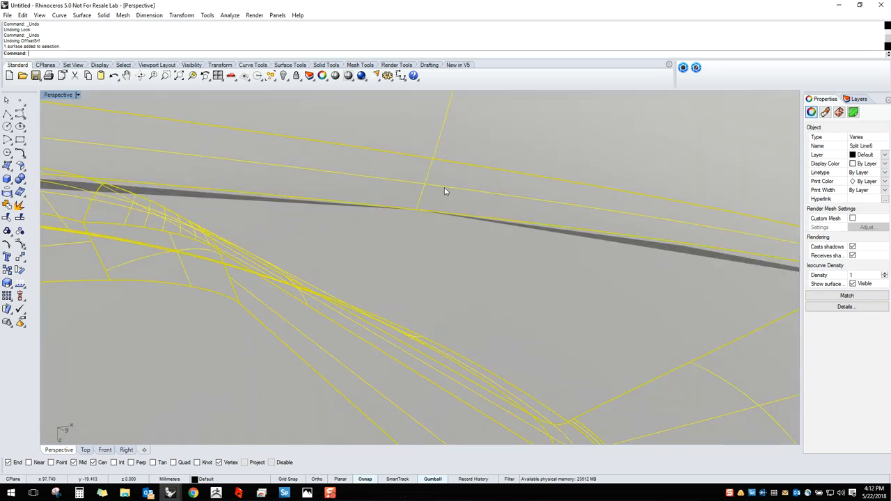
scroll(445, 190, down, 6)
scroll(271, 183, up, 4)
scroll(293, 194, down, 5)
scroll(323, 208, up, 5)
shift+click(327, 215)
scroll(453, 203, down, 5)
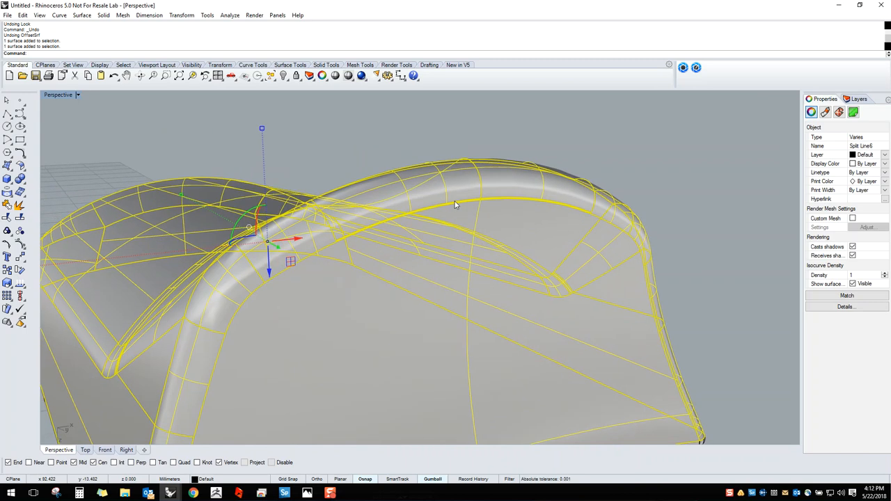
text(Join)
key(Return)
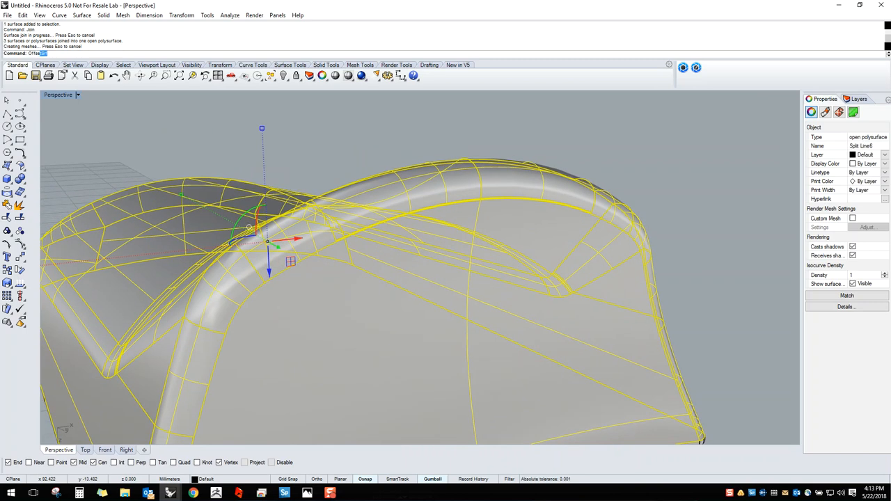
Step: Offset the completed shell polysurface inward by 0.2 mm as a solid with all directions flipped
key(Return)
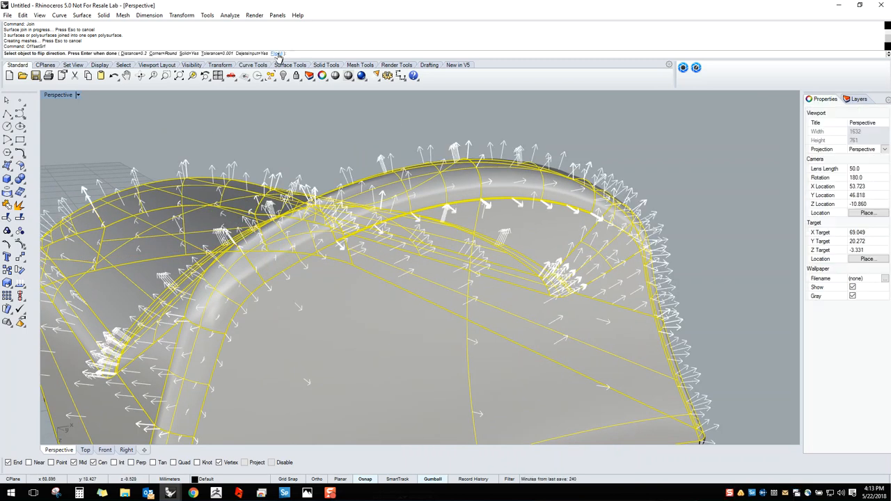
click(277, 54)
key(Return)
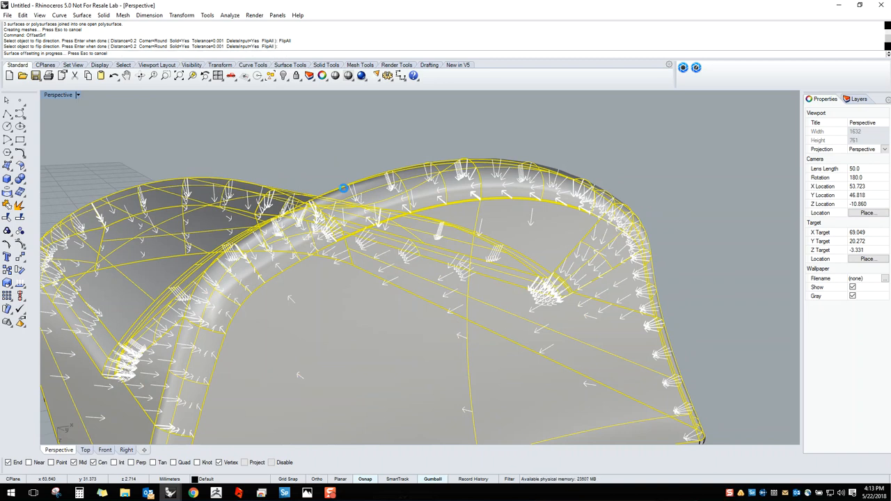
right_drag(446, 268, 351, 283)
Step: Lock the offset shell and hide all the remaining original surfaces to isolate it
scroll(353, 275, down, 5)
click(295, 75)
drag(156, 165, 483, 349)
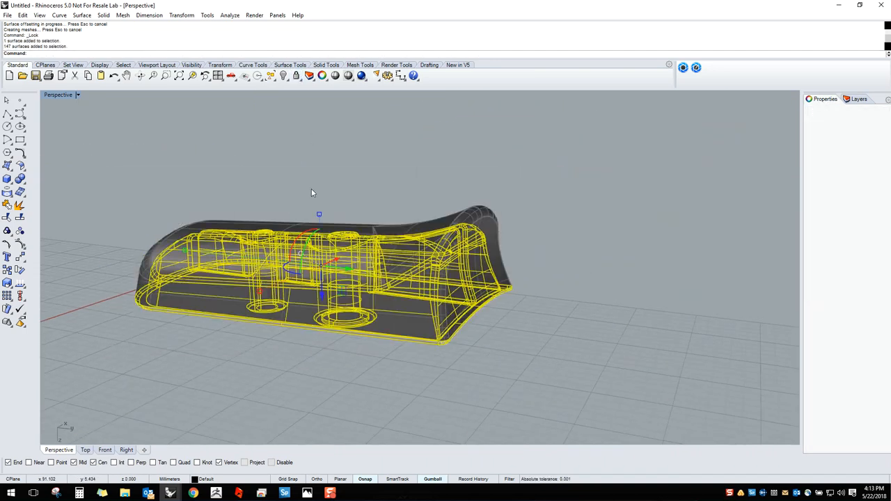
click(284, 75)
scroll(425, 261, up, 8)
right_drag(400, 265, 579, 252)
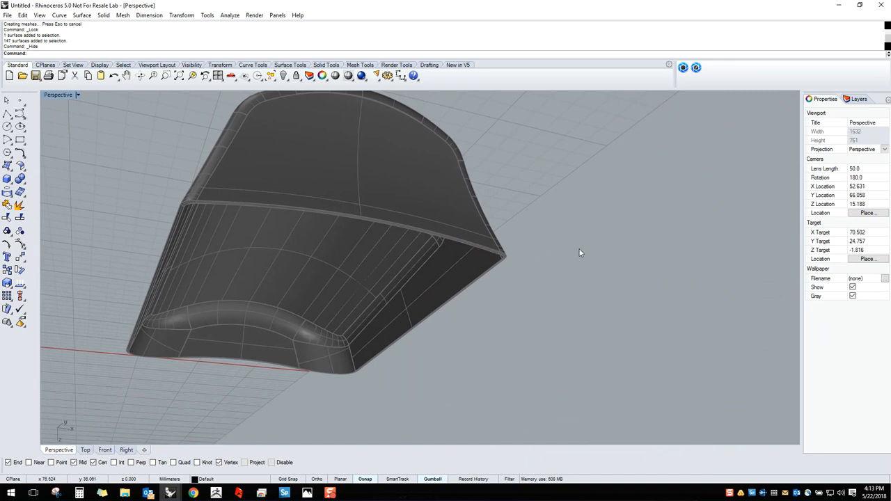
Step: Unlock the solid shell and export it to drive D as 5.stl, with minimum and maximum mesh edge lengths of 0.1
right_click(296, 75)
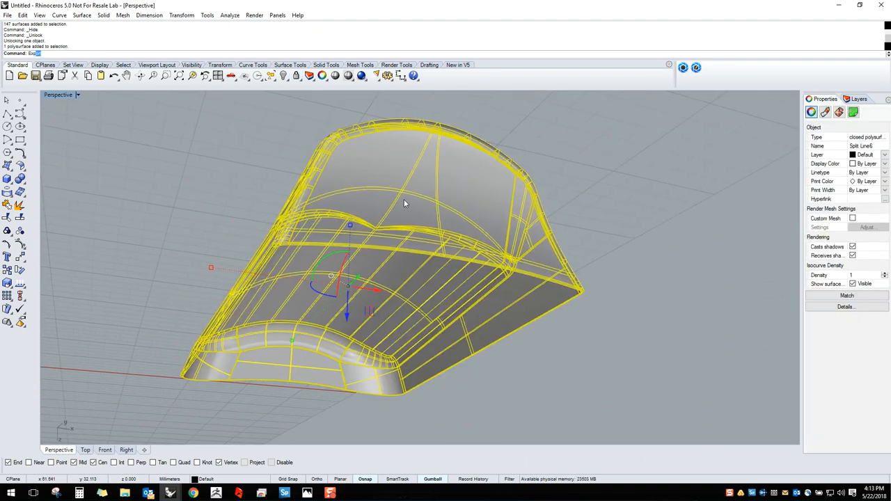
key(Return)
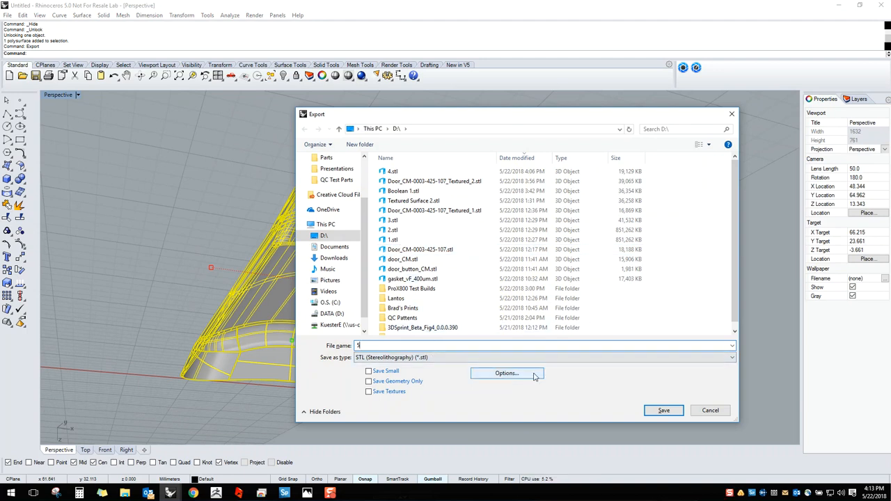
click(662, 410)
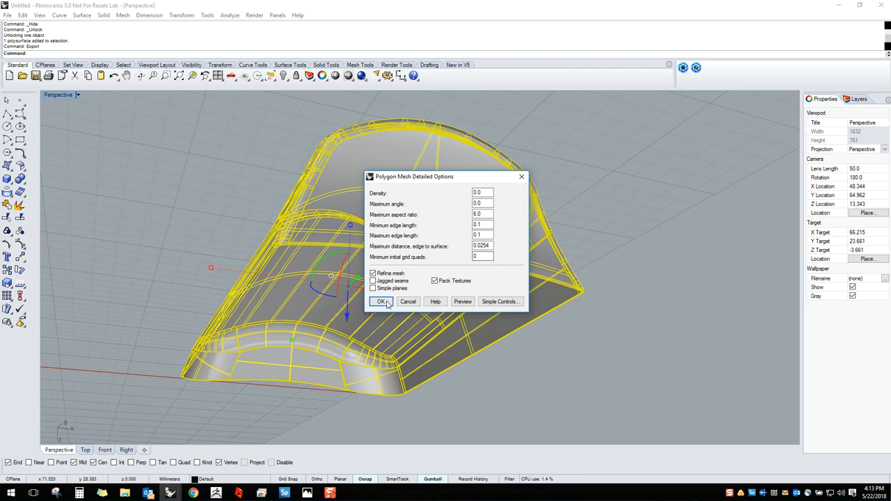
click(381, 301)
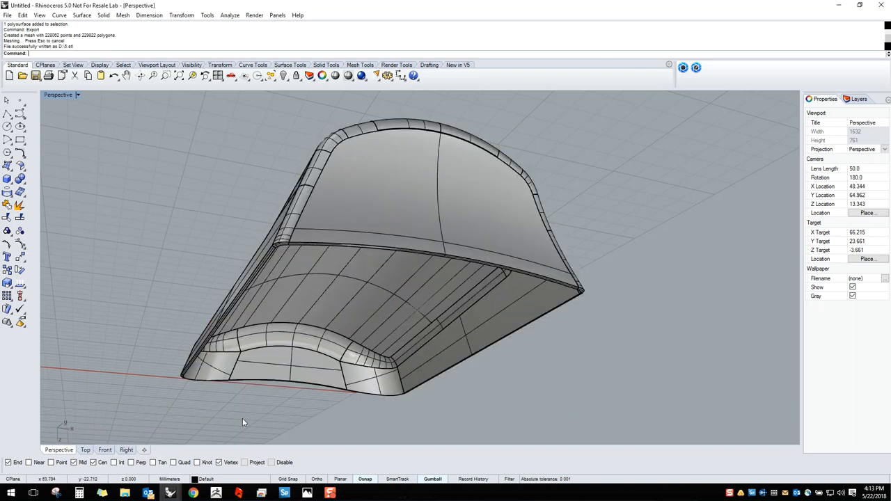
Step: Switch to ZBrush and create a new document sized to the window
click(216, 493)
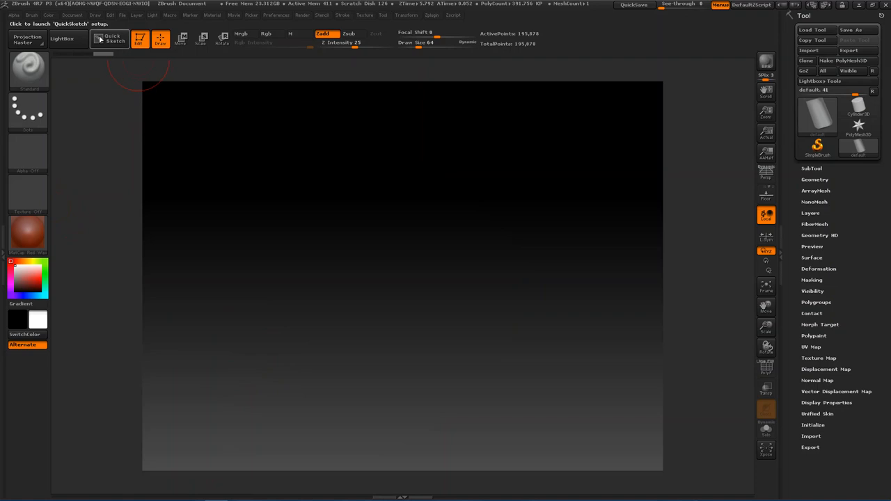
click(73, 15)
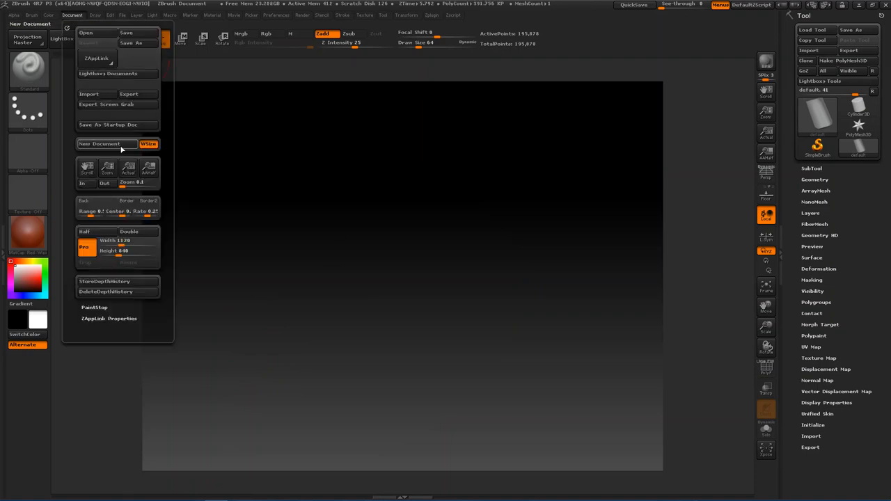
click(111, 143)
click(482, 279)
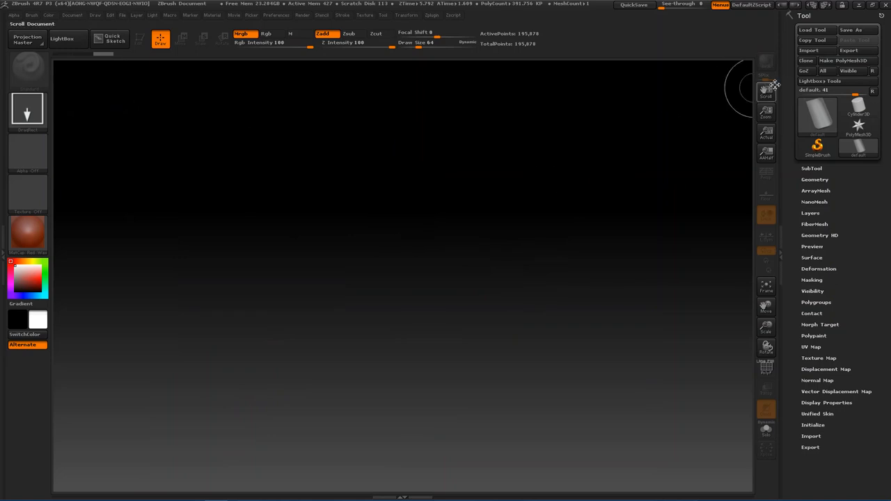
Step: Import 5.stl from drive D with the 3D Print Exporter's STL import
click(808, 50)
click(373, 7)
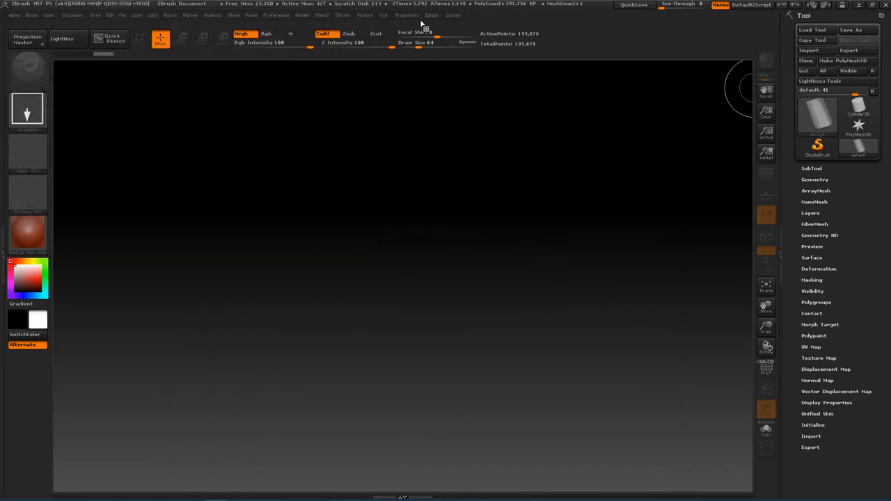
click(432, 16)
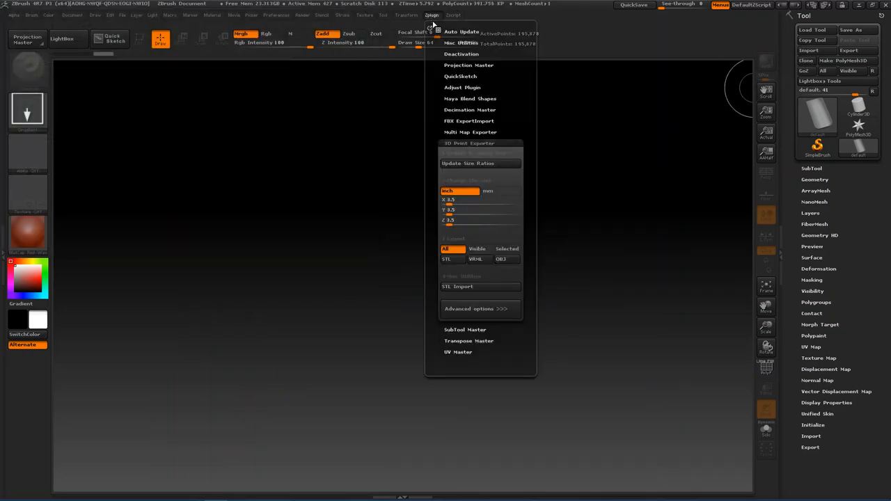
click(490, 143)
click(477, 143)
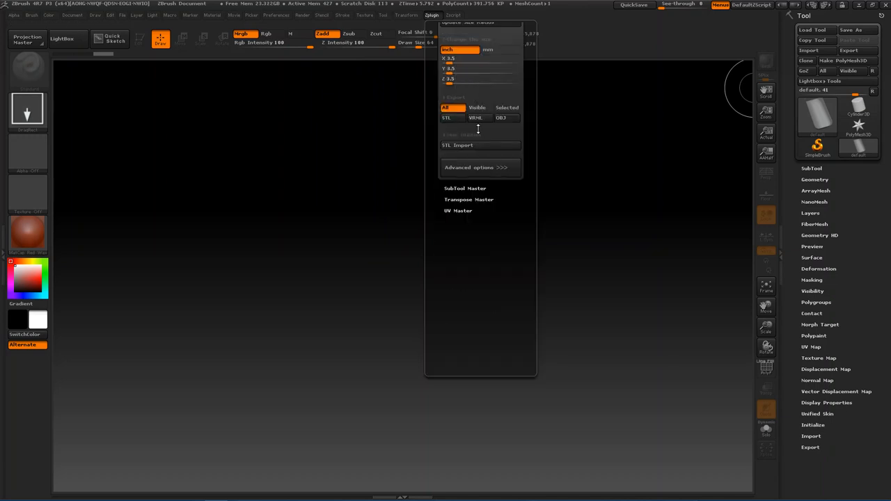
click(479, 145)
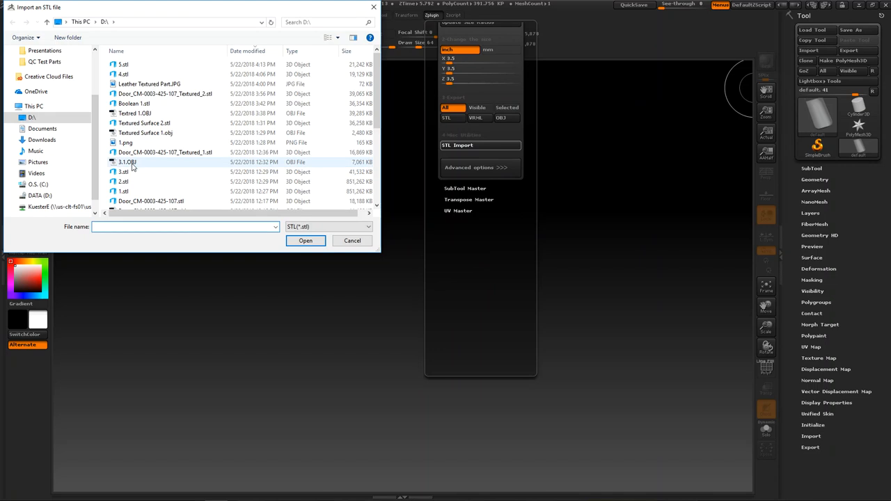
click(129, 65)
click(302, 240)
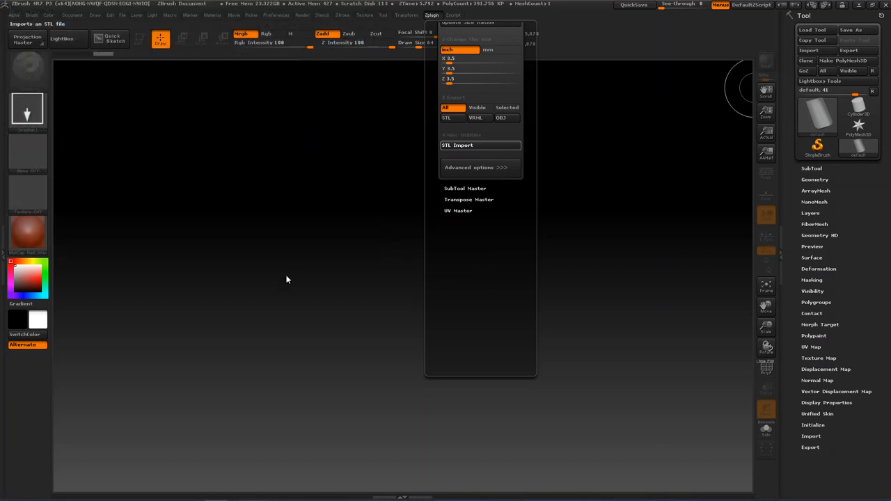
Step: Draw the imported shell on the canvas, make it editable, and orient it with its outer surface facing forward
drag(316, 274, 647, 356)
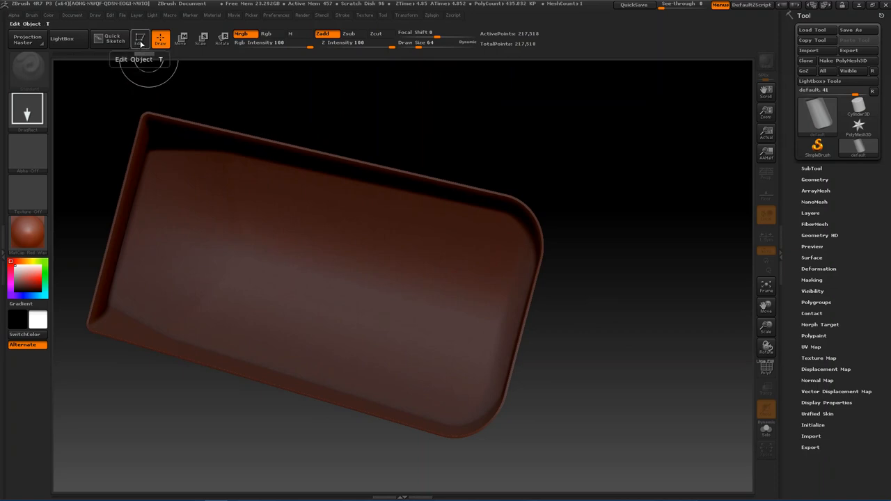
click(140, 41)
drag(330, 125, 267, 270)
key(f)
right_drag(437, 281, 521, 431)
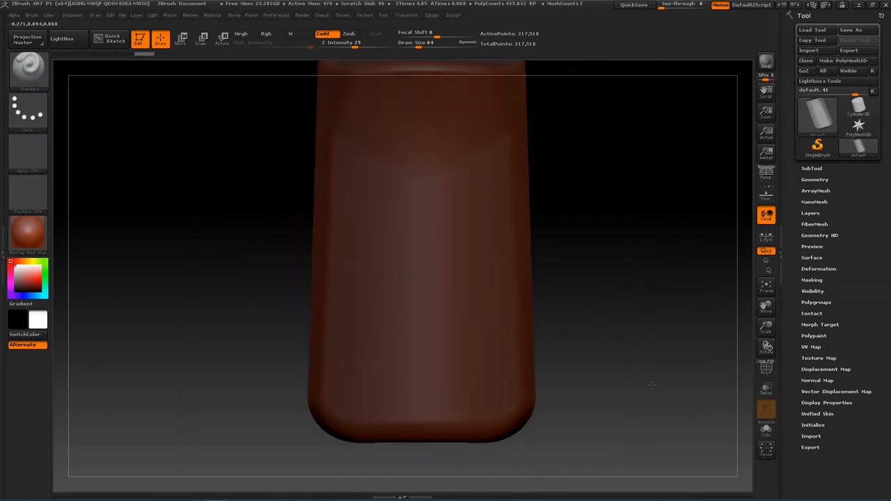
right_drag(626, 395, 729, 317)
right_drag(592, 266, 382, 121)
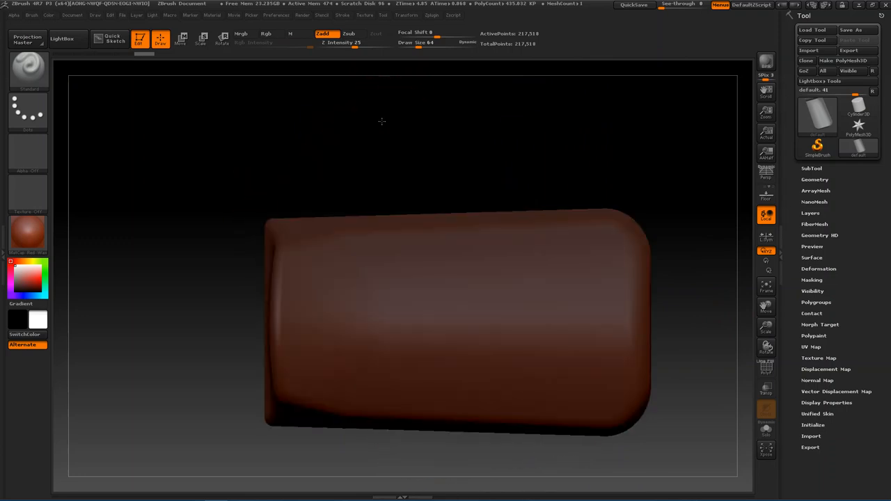
key(shift)
mouse_move(437, 181)
alt+right_down()
mouse_move(390, 163)
mouse_move(377, 145)
alt+right_up()
ctrl+right_drag(453, 241, 449, 250)
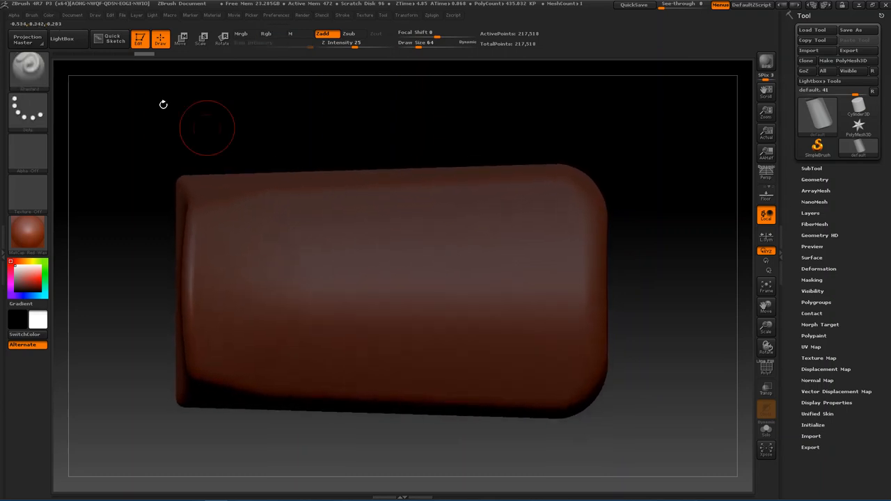
Step: Replace the docked Material palette in the tray with the Alpha palette
click(3, 261)
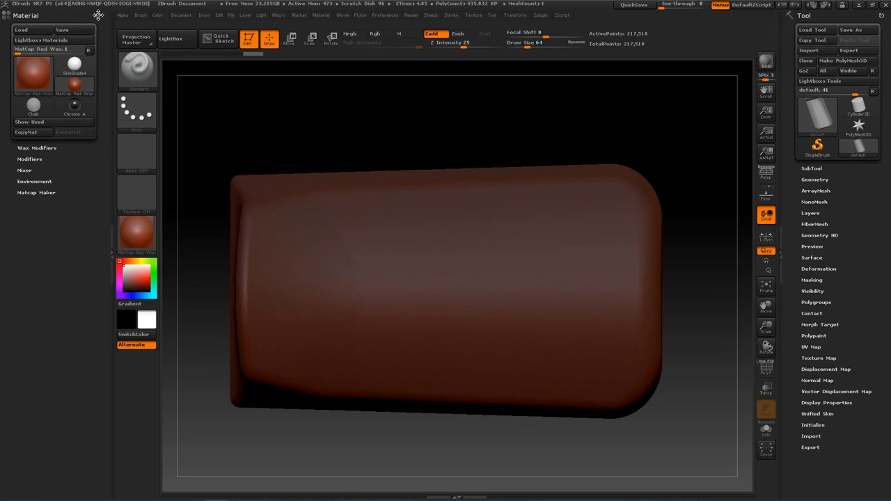
drag(97, 15, 208, 123)
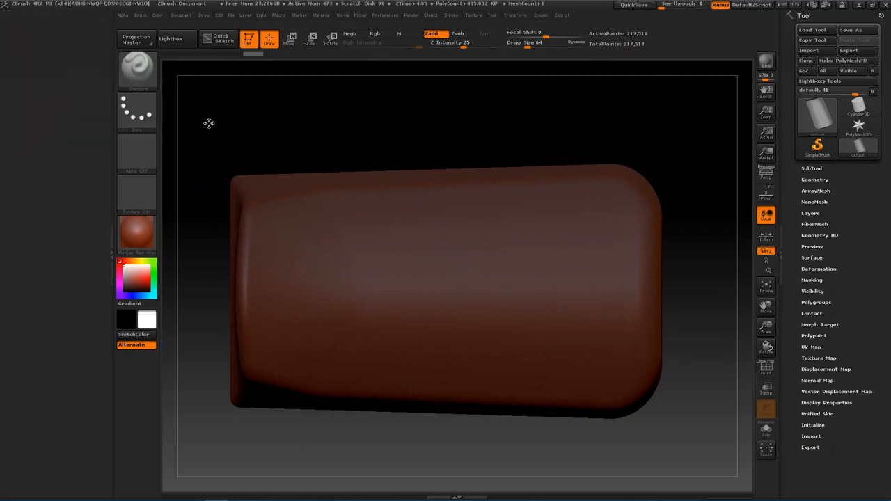
click(126, 17)
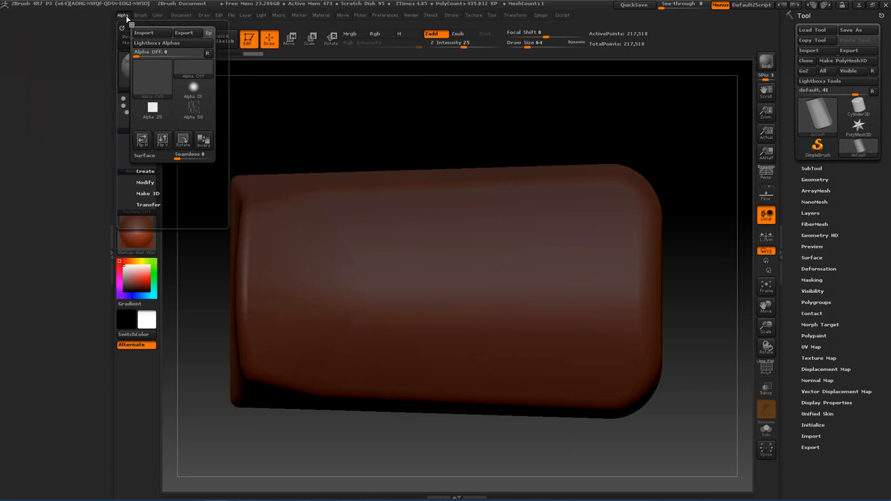
drag(121, 28, 38, 92)
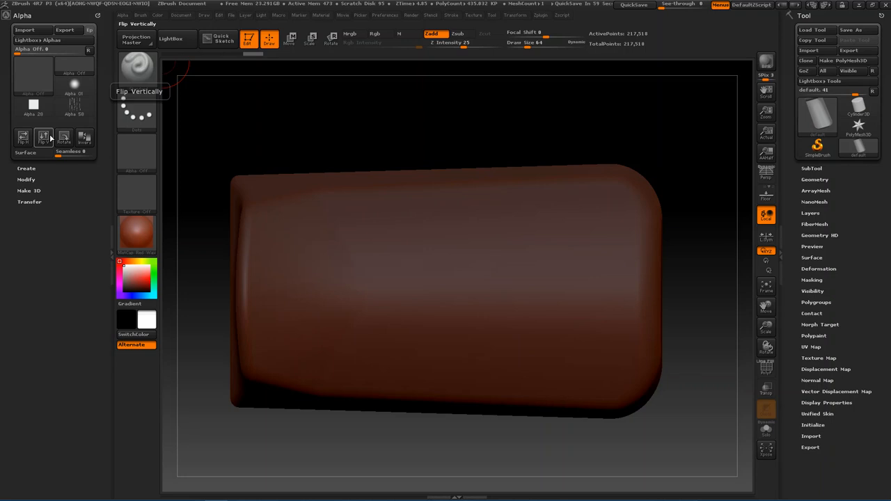
Step: Import the image 1.png from drive D as the brush alpha
click(24, 30)
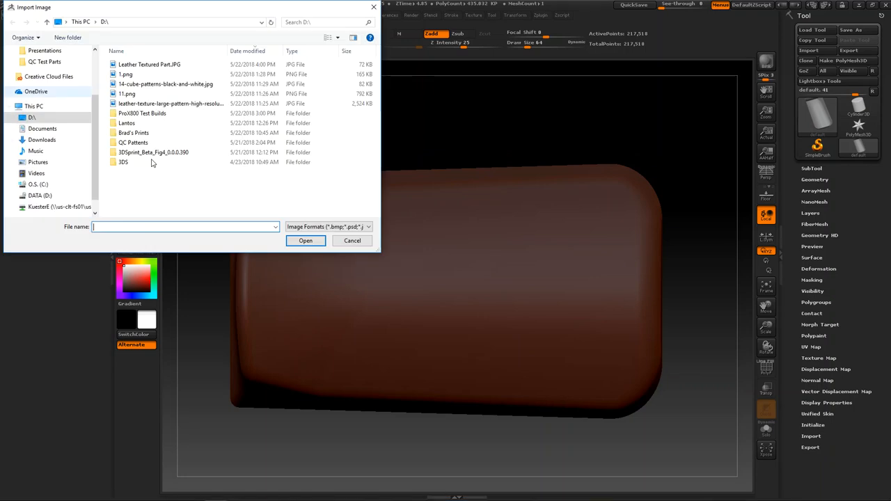
click(136, 75)
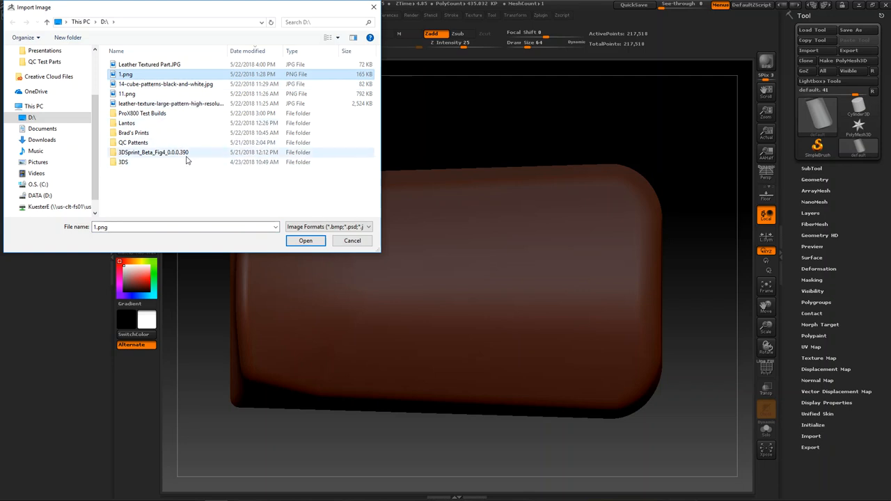
click(321, 230)
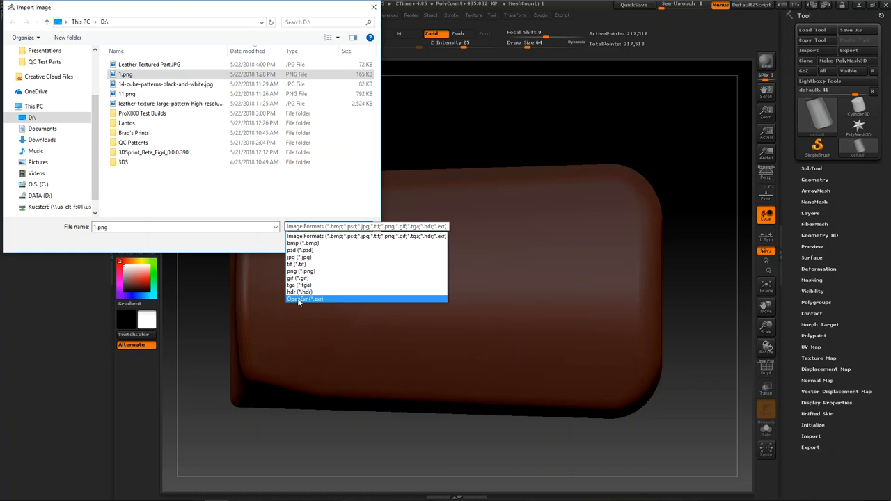
click(261, 241)
click(305, 240)
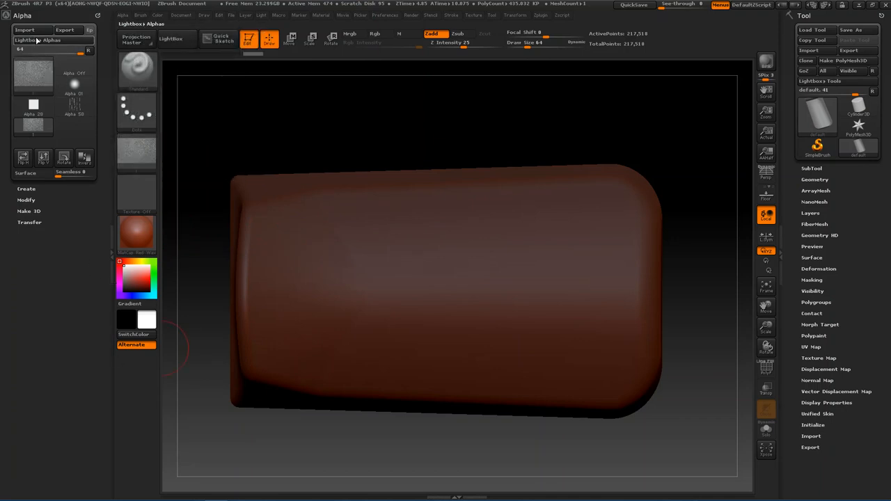
Step: Display the polyframe and inspect the mesh density across the shell's outer surface
click(762, 370)
ctrl+right_drag(544, 283, 606, 403)
ctrl+right_drag(503, 281, 552, 348)
ctrl+right_drag(472, 291, 438, 201)
mouse_move(513, 373)
ctrl+right_down()
mouse_move(488, 306)
mouse_move(451, 266)
ctrl+right_up()
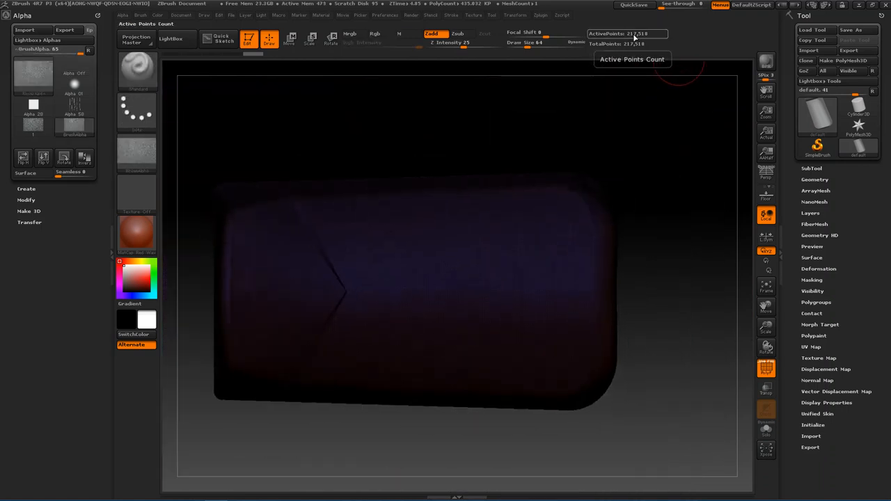
Step: Subdivide the shell mesh once with smoothing on, check the current alpha and brush, and hide the polyframe
click(817, 179)
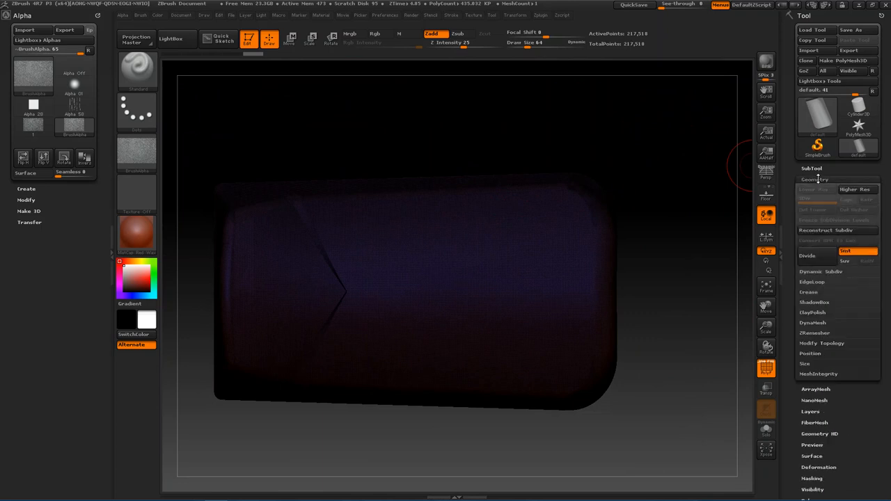
click(818, 257)
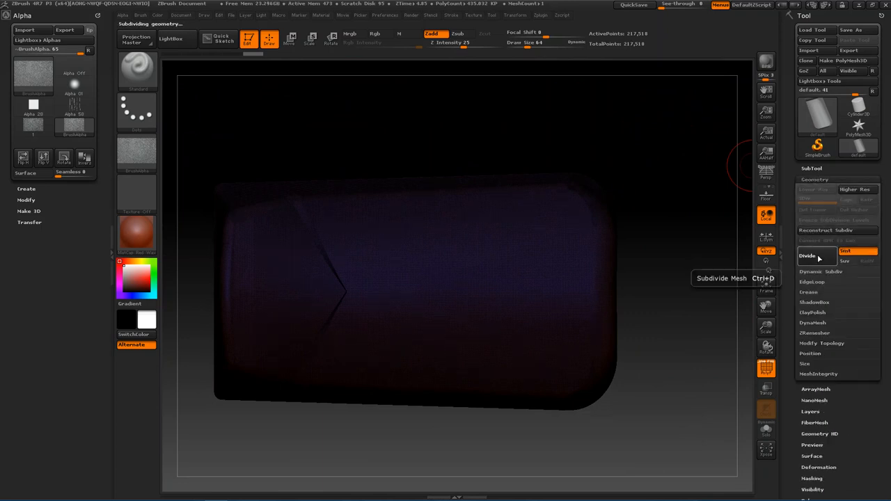
mouse_move(427, 325)
ctrl+right_down()
mouse_move(499, 415)
mouse_move(511, 463)
mouse_move(382, 180)
mouse_move(431, 263)
mouse_move(421, 253)
ctrl+right_up()
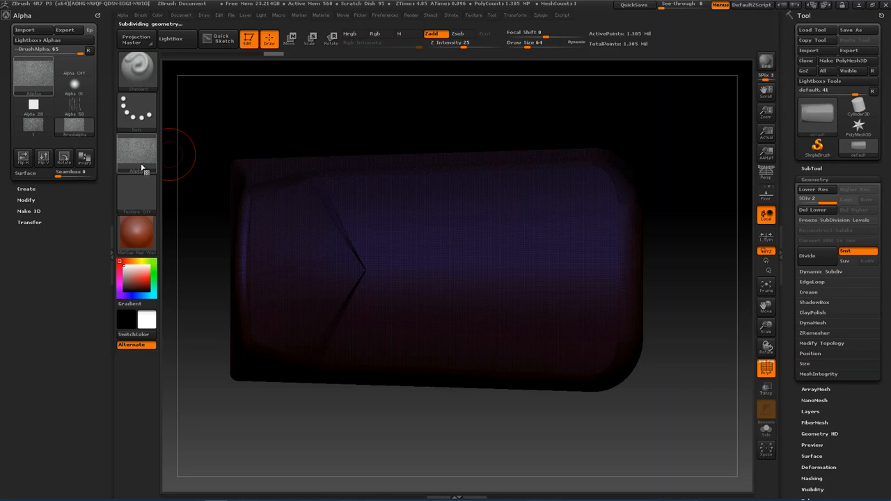
mouse_move(138, 159)
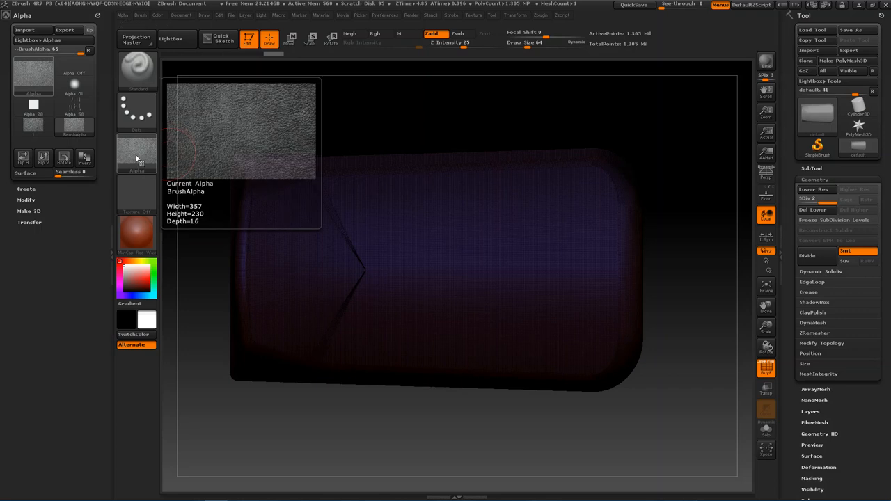
mouse_move(140, 87)
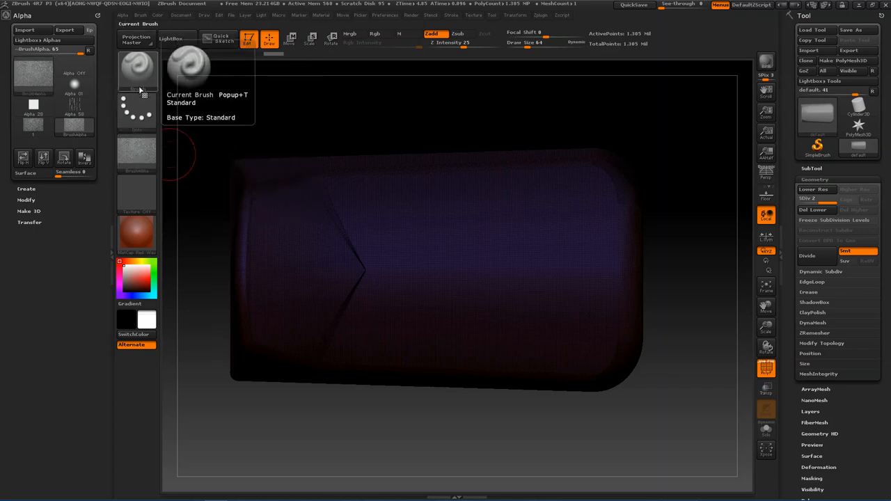
click(768, 374)
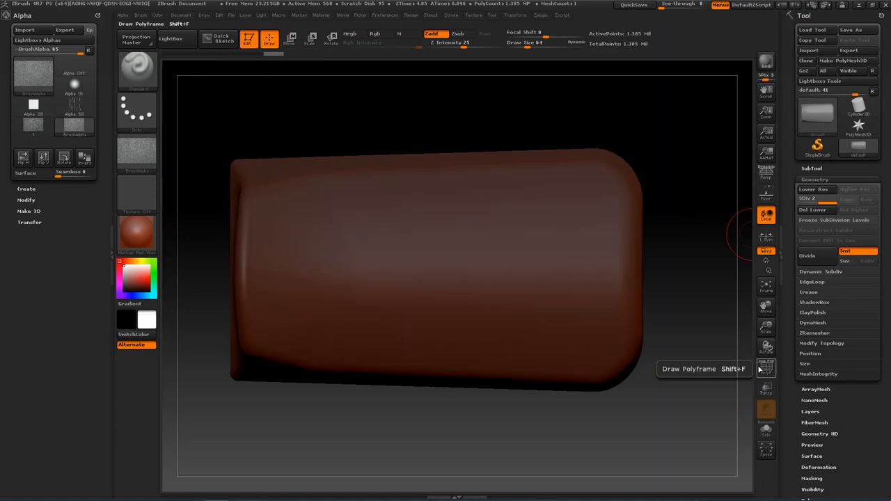
Step: Try a short Standard brush stroke with the leather alpha at draw size 64 on the shell's outer surface
mouse_move(154, 123)
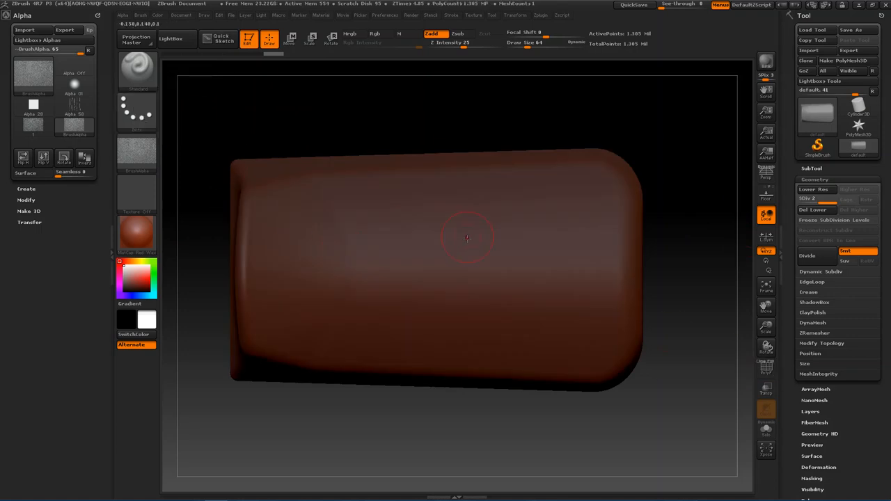
mouse_move(463, 247)
mouse_down()
mouse_move(394, 316)
mouse_move(555, 305)
mouse_up()
mouse_move(509, 260)
ctrl+right_down()
mouse_move(556, 342)
mouse_move(520, 278)
ctrl+right_up()
key(ctrl+z)
key(ctrl+z)
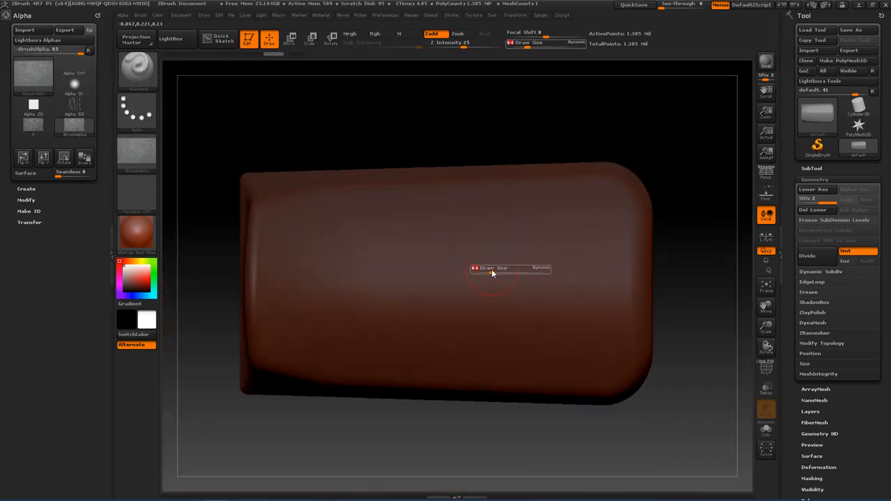
Step: Set the brush's draw size to 270 and its focal shift to -100
drag(492, 271, 513, 273)
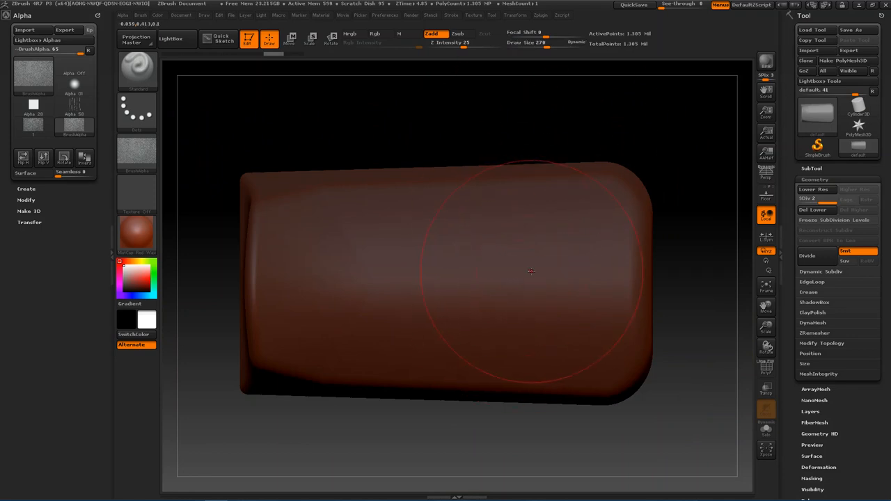
drag(546, 37, 466, 37)
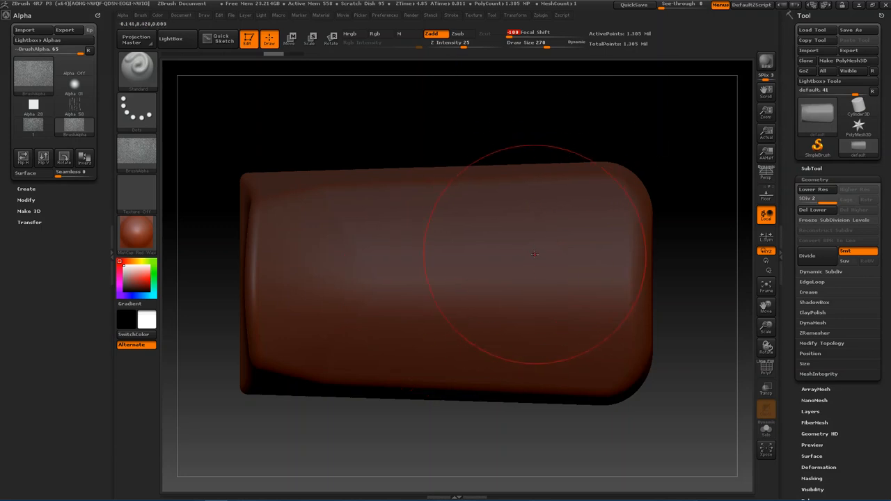
Step: Try brushing the leather alpha across the whole outer surface with the enlarged freehand brush
mouse_move(525, 250)
mouse_down()
mouse_move(418, 254)
mouse_move(390, 331)
mouse_move(584, 296)
mouse_move(611, 222)
mouse_move(429, 217)
mouse_move(263, 258)
mouse_move(334, 351)
mouse_up()
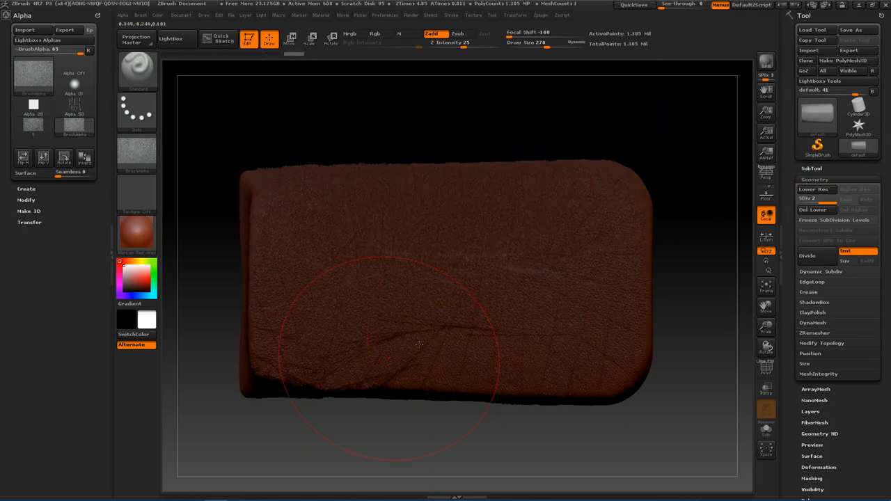
ctrl+right_drag(479, 334, 491, 358)
key(ctrl+z)
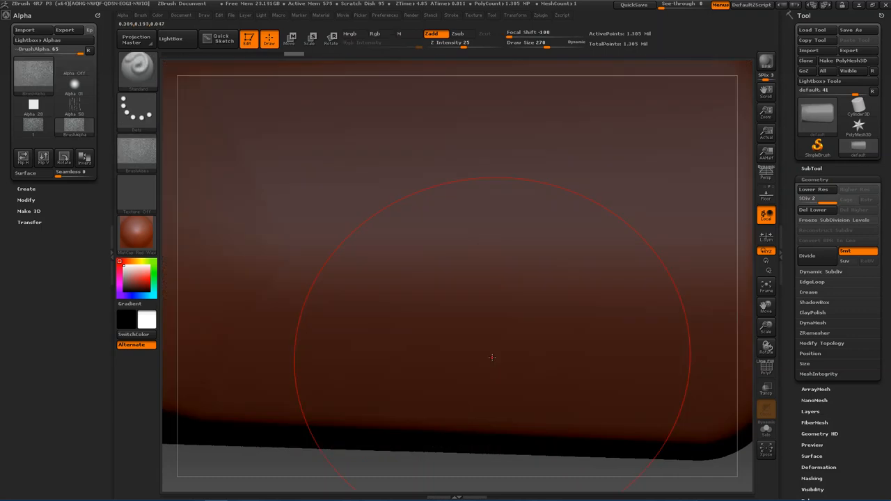
Step: Switch the stroke type to DragRect, try applying the leather alpha over the shell at Z Intensity 25, and undo that stroke
mouse_move(509, 314)
ctrl+right_down()
mouse_move(483, 255)
mouse_move(478, 261)
ctrl+right_up()
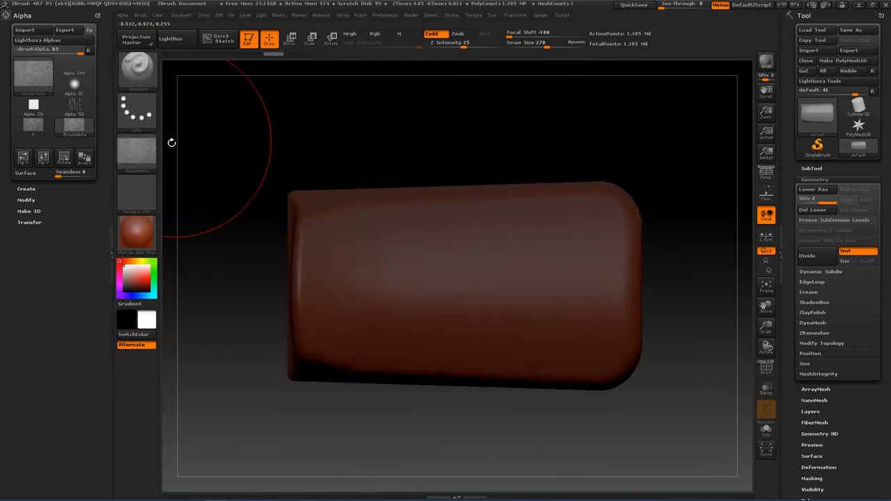
click(140, 124)
click(237, 120)
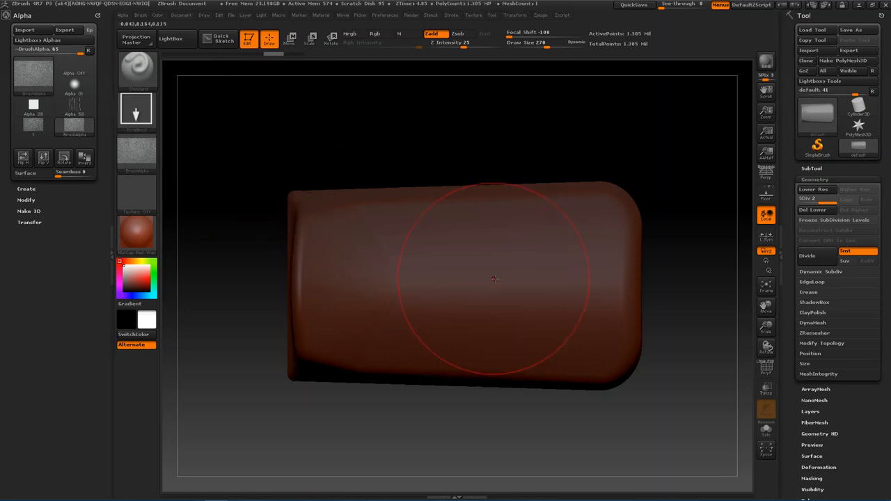
drag(486, 278, 517, 255)
mouse_move(517, 254)
ctrl+right_down()
mouse_move(551, 425)
mouse_move(568, 321)
mouse_move(583, 336)
ctrl+right_up()
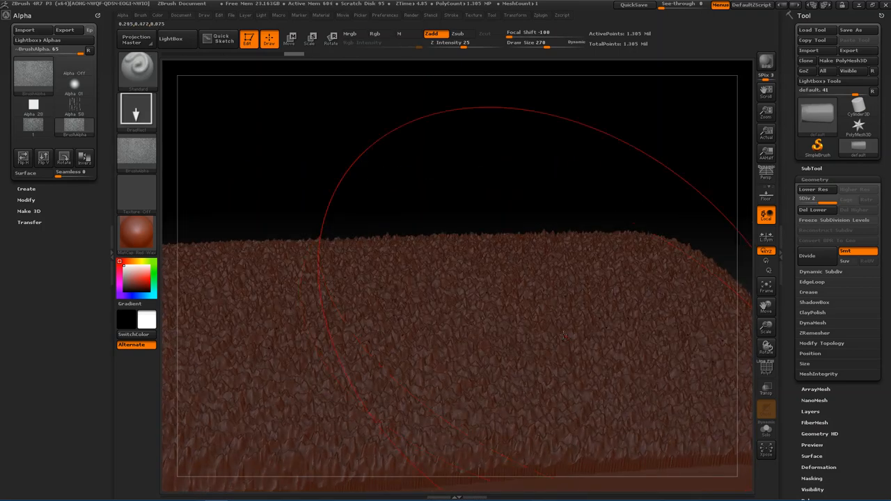
key(ctrl+z)
Step: Lower the brush's Z Intensity to 6 and bring the whole outer surface back into view
drag(461, 45, 457, 45)
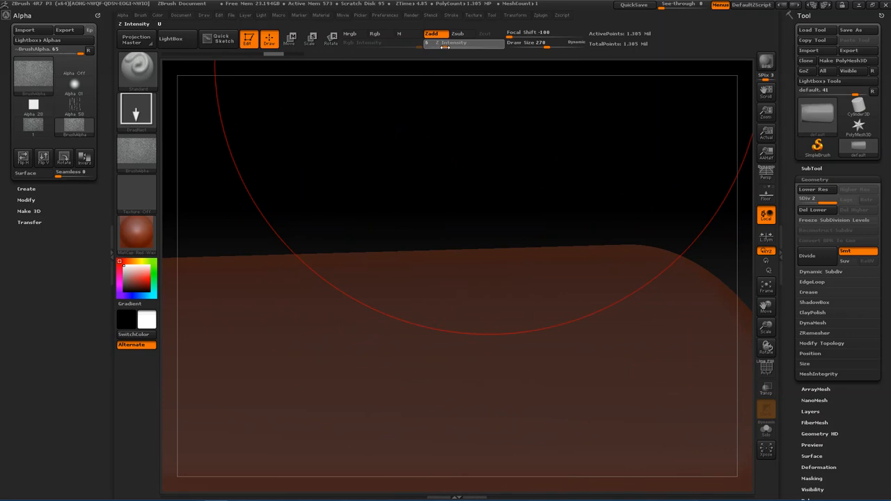
ctrl+right_drag(531, 318, 470, 195)
right_drag(471, 195, 469, 311)
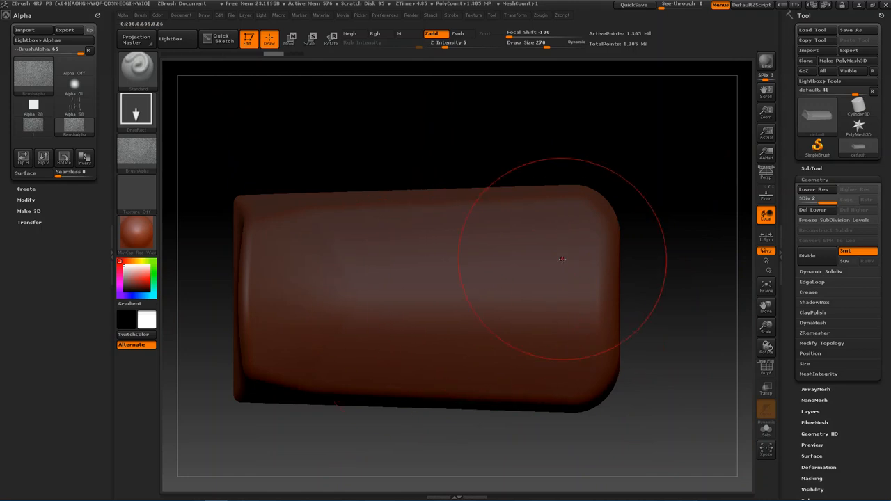
Step: Try applying the leather alpha over the outer surface with DragRect at Z Intensity 6, and undo the strokes
ctrl+right_drag(519, 293, 500, 245)
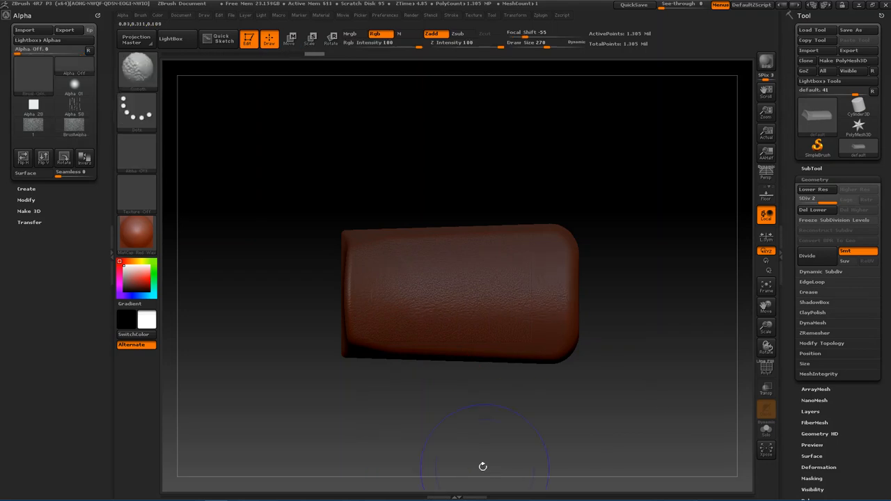
ctrl+right_drag(369, 283, 389, 407)
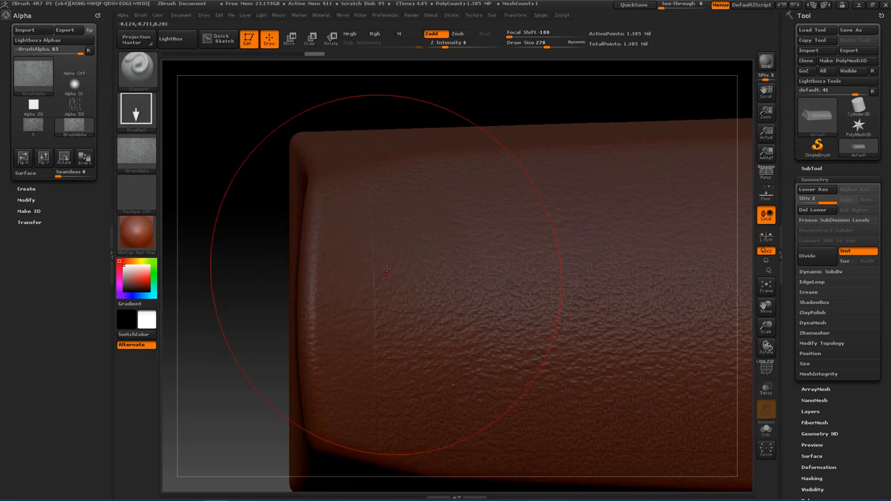
key(ctrl+z)
key(ctrl+z)
key(ctrl+z)
ctrl+right_drag(525, 363, 519, 306)
alt+right_drag(566, 327, 427, 261)
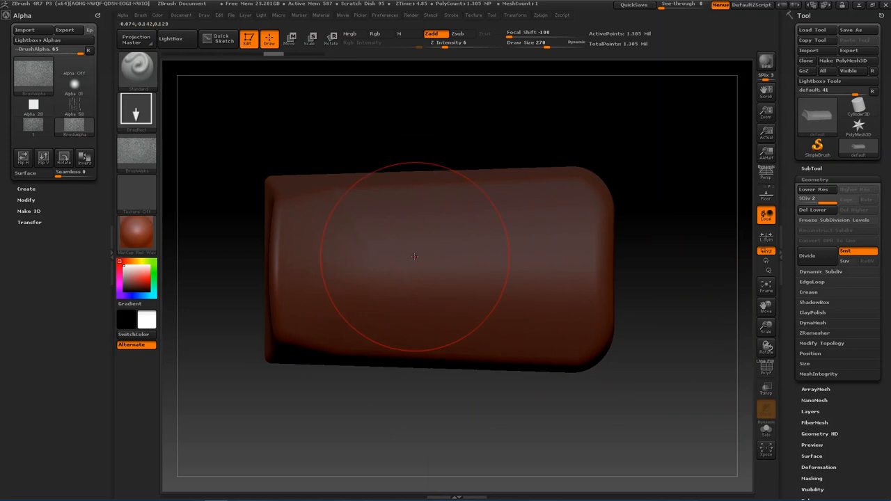
Step: Turn on the alpha's Surface mode and apply the leather alpha over the shell's outer surface with DragRect at Z Intensity 6
click(26, 200)
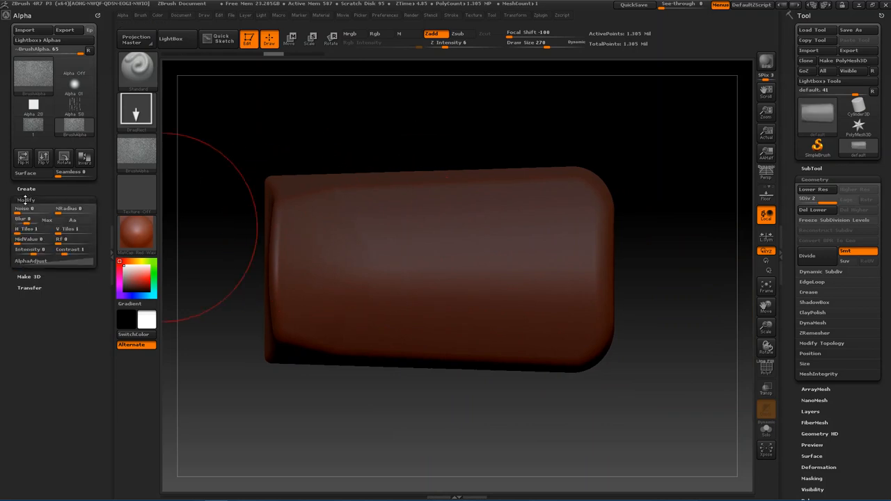
click(26, 200)
click(38, 174)
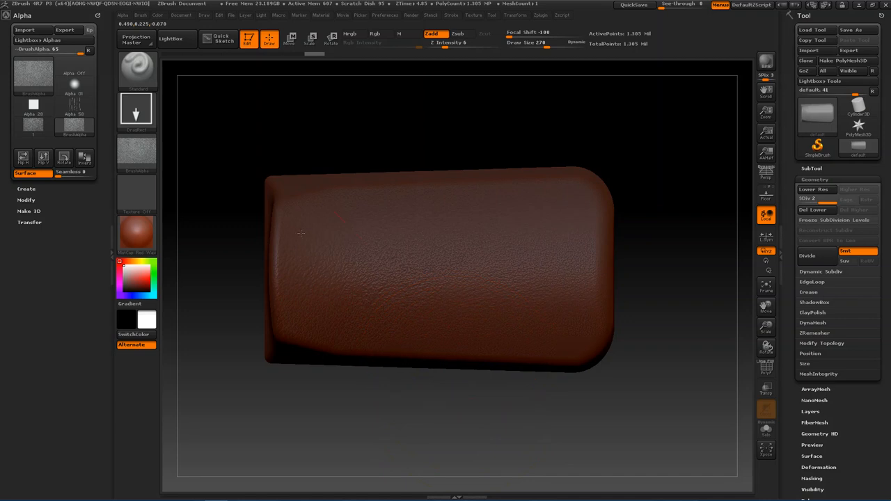
mouse_move(460, 315)
right_down()
mouse_move(483, 332)
mouse_move(564, 341)
mouse_move(585, 323)
right_up()
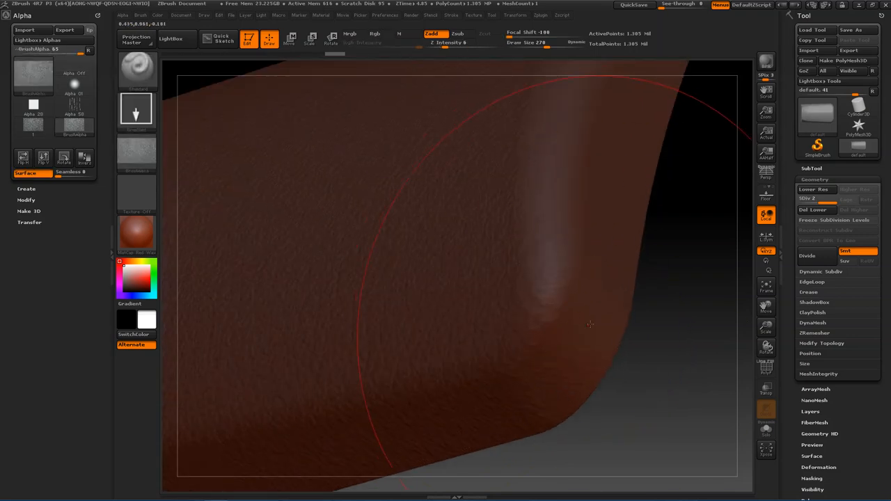
key(f)
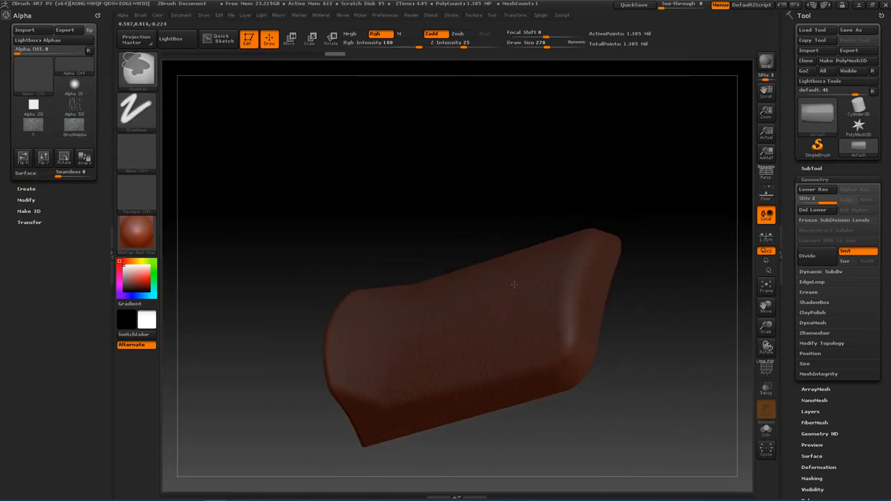
right_drag(492, 342, 515, 397)
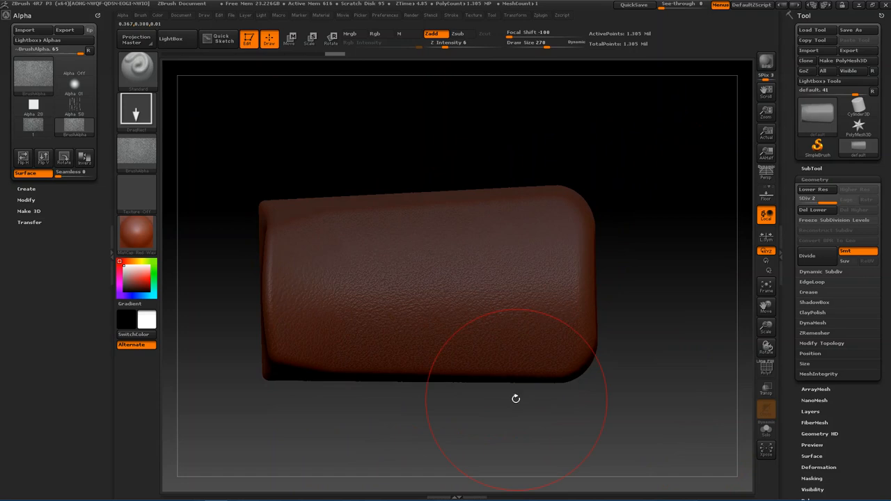
Step: Switch the stroke type to FreeHand and brush the leather alpha over the shell's sides, rounded ends and remaining smooth areas
click(137, 113)
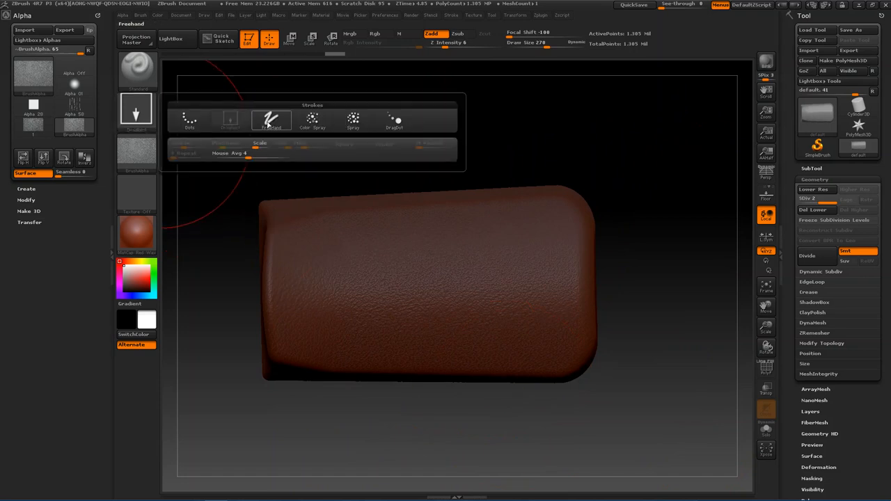
click(270, 119)
right_drag(327, 361, 325, 407)
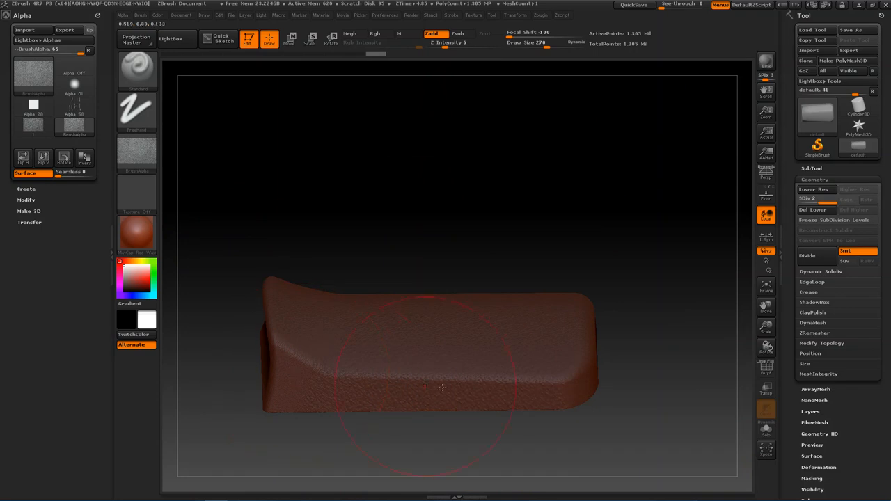
right_drag(532, 383, 589, 374)
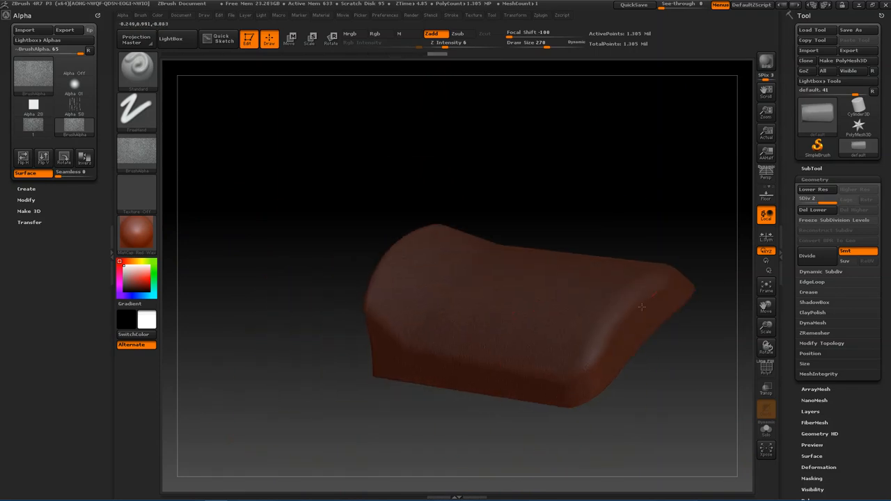
alt+right_drag(624, 340, 492, 285)
alt+right_drag(491, 285, 406, 352)
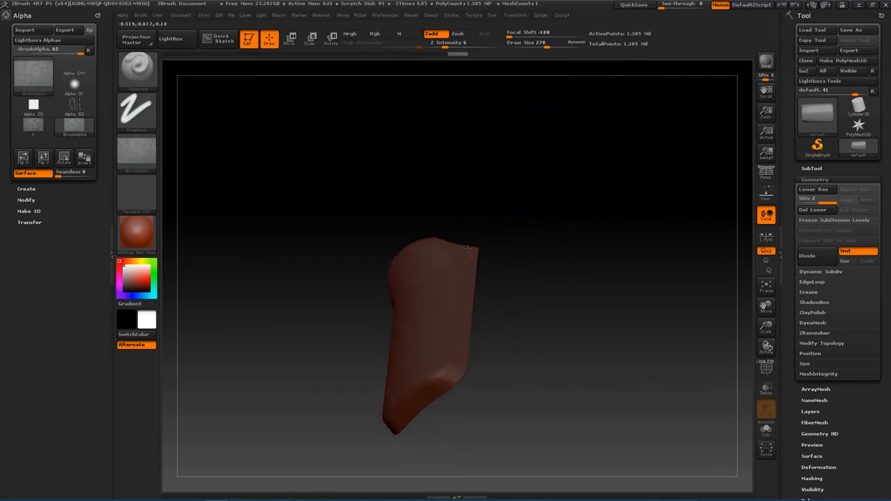
right_drag(427, 278, 459, 291)
mouse_move(457, 260)
ctrl+right_down()
mouse_move(476, 287)
mouse_move(476, 331)
mouse_move(481, 281)
mouse_move(511, 312)
mouse_move(492, 295)
mouse_move(456, 196)
mouse_move(439, 384)
ctrl+right_up()
mouse_move(380, 388)
alt+right_down()
mouse_move(524, 367)
mouse_move(480, 346)
mouse_move(399, 340)
mouse_move(521, 321)
mouse_move(520, 352)
mouse_move(506, 361)
alt+right_up()
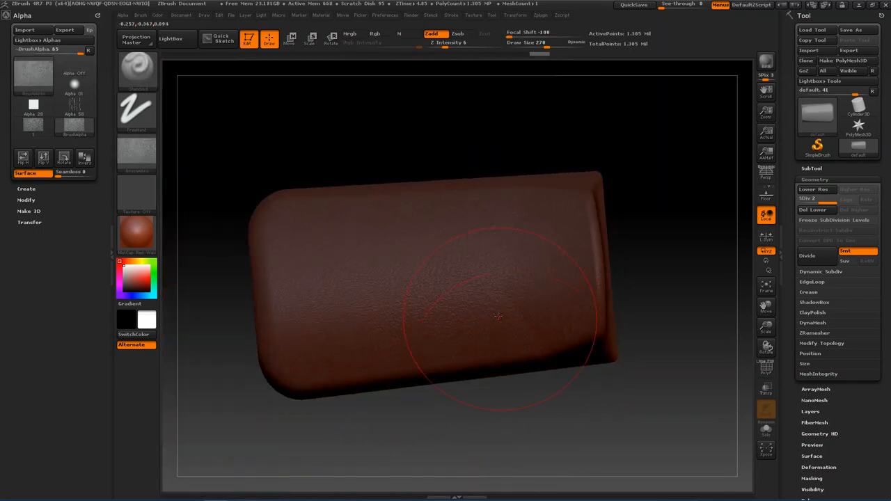
mouse_move(460, 340)
right_down()
mouse_move(507, 342)
mouse_move(478, 356)
mouse_move(545, 336)
mouse_move(550, 318)
mouse_move(490, 243)
mouse_move(471, 354)
mouse_move(506, 288)
mouse_move(515, 330)
mouse_move(512, 284)
right_up()
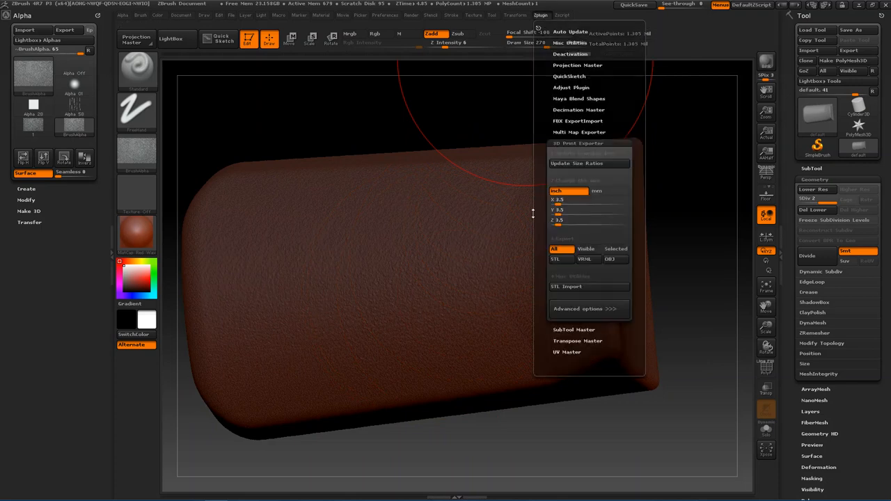
Step: Pre-process the current mesh in Decimation Master and decimate it at 20%
click(567, 110)
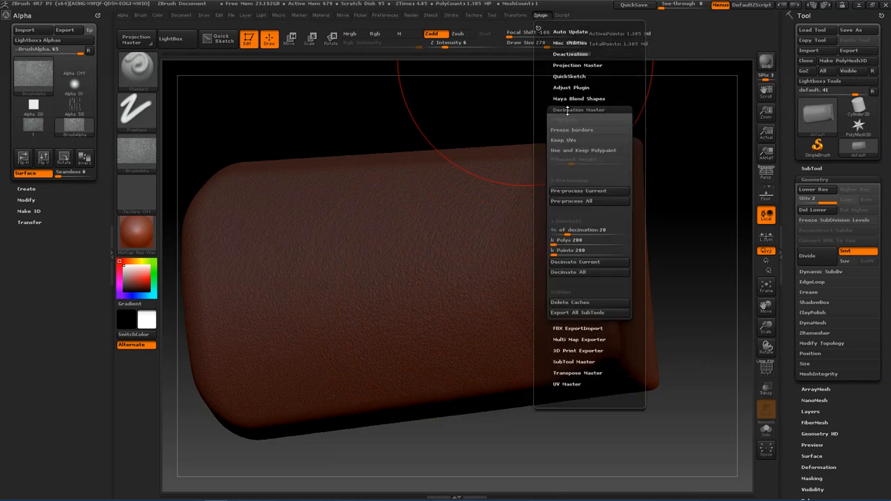
click(577, 192)
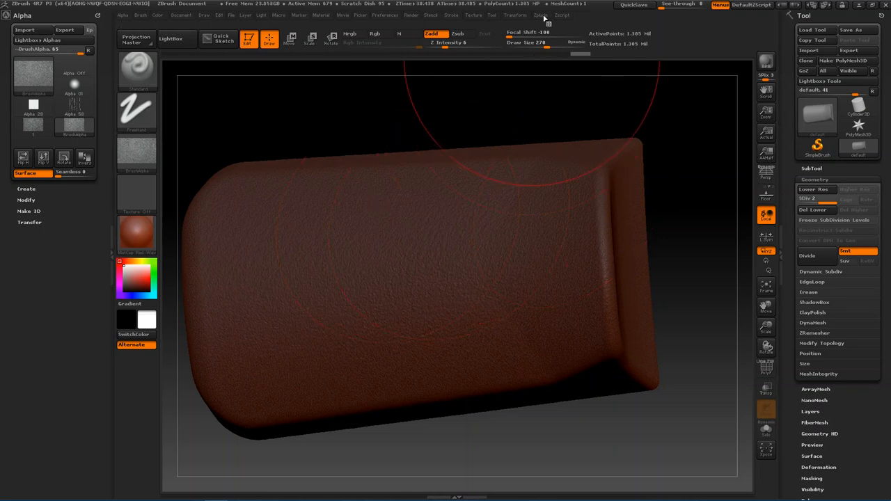
click(543, 16)
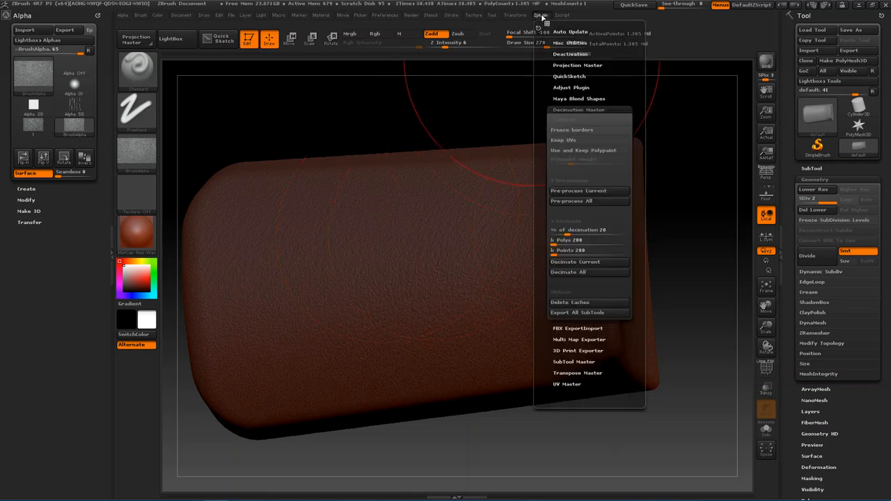
click(597, 262)
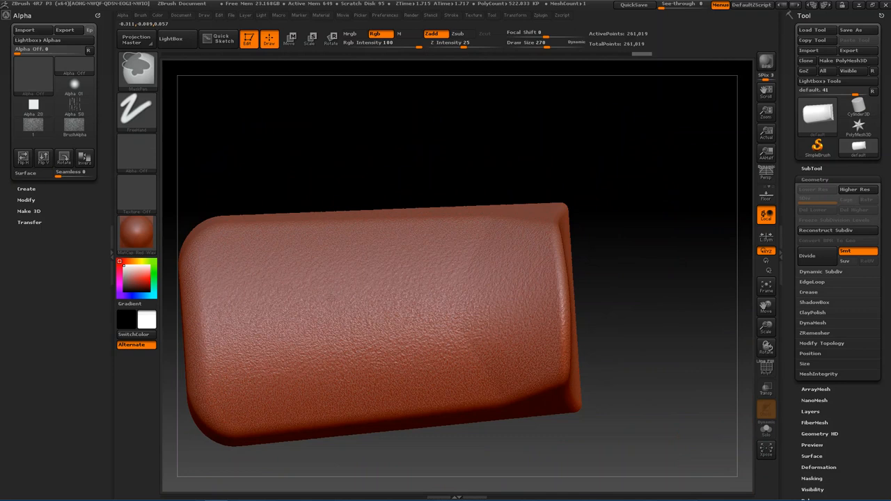
Step: Export the decimated textured mesh to the D: drive in OBJ format as 4.1
mouse_move(360, 336)
right_down()
mouse_move(377, 333)
mouse_move(387, 296)
mouse_move(394, 369)
right_up()
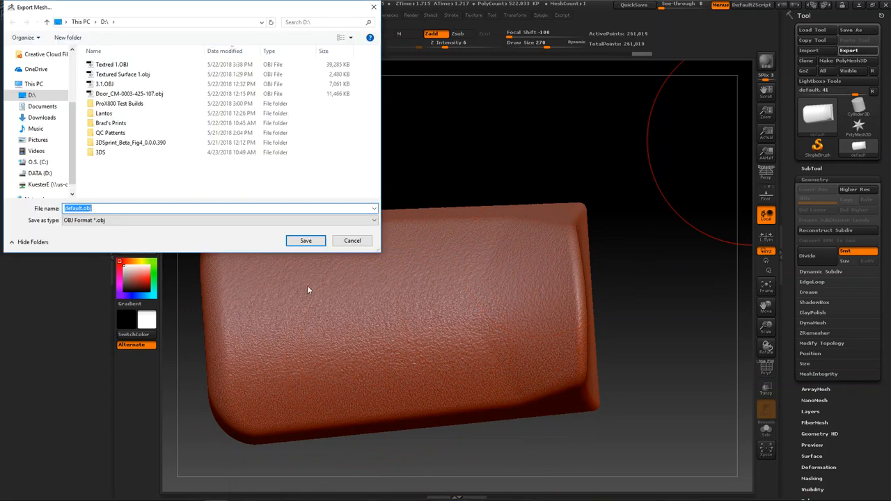
text(4.1)
key(Return)
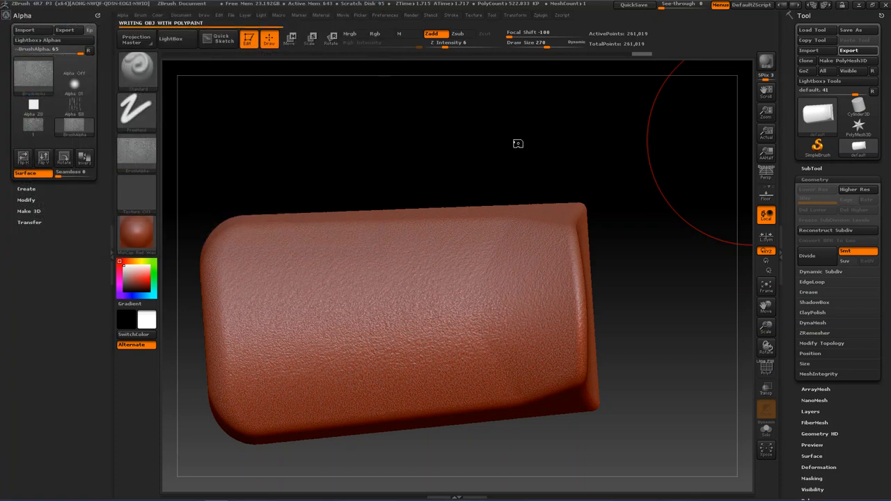
Step: Switch to Magics, import 4.1.OBJ from the D: folder sorted by date modified, and inspect the textured outer surface
click(858, 7)
click(239, 492)
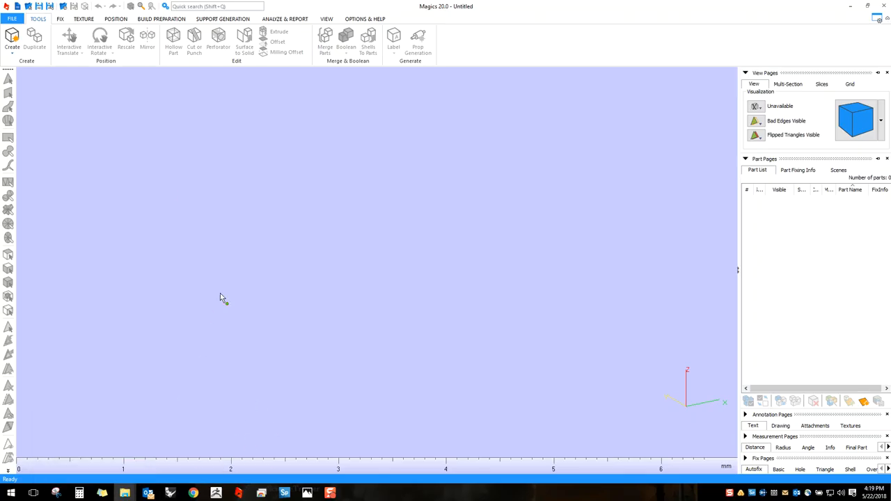
drag(0, 96, 480, 78)
click(474, 163)
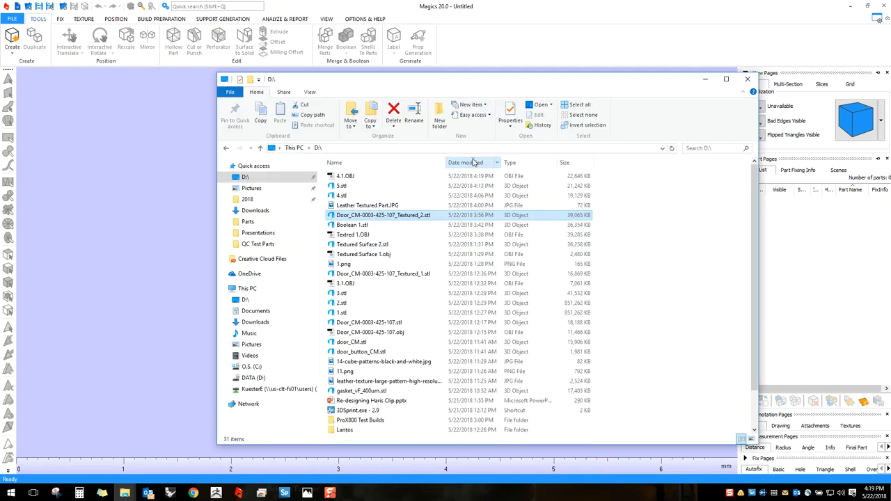
drag(348, 176, 142, 254)
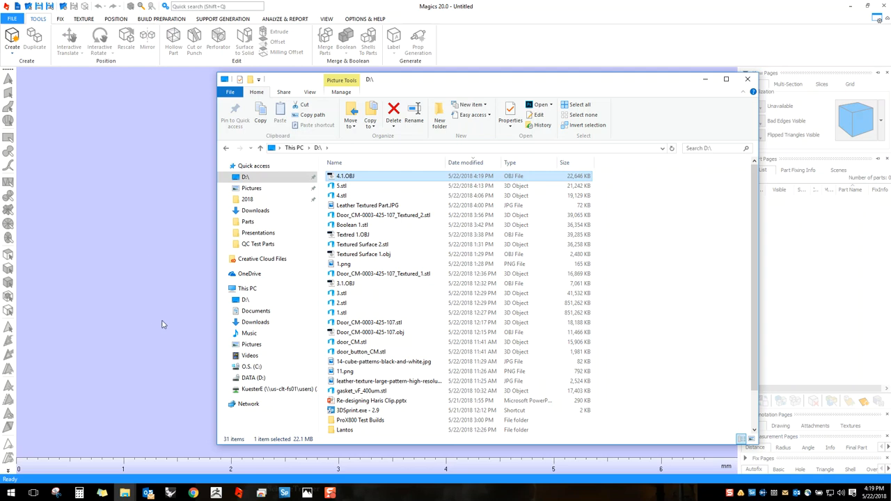
click(379, 322)
click(705, 78)
right_drag(444, 250, 422, 207)
middle_drag(423, 206, 366, 284)
right_drag(366, 284, 373, 265)
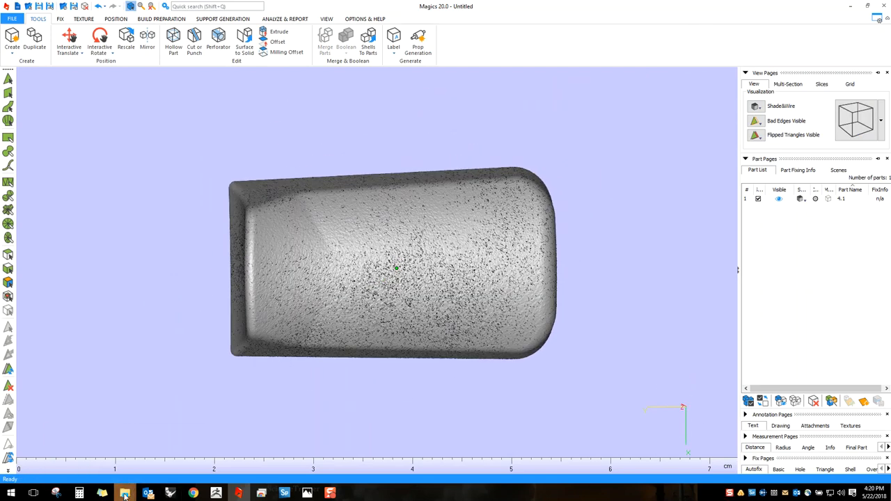
mouse_move(124, 492)
click(96, 451)
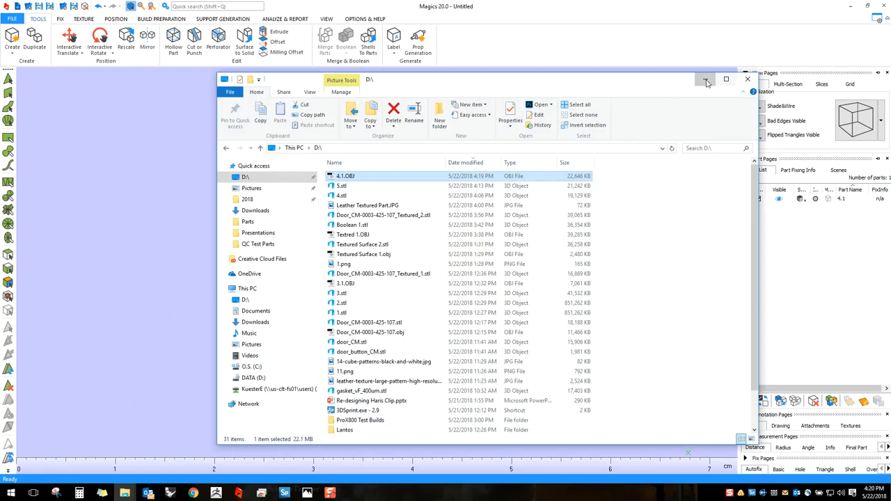
click(705, 79)
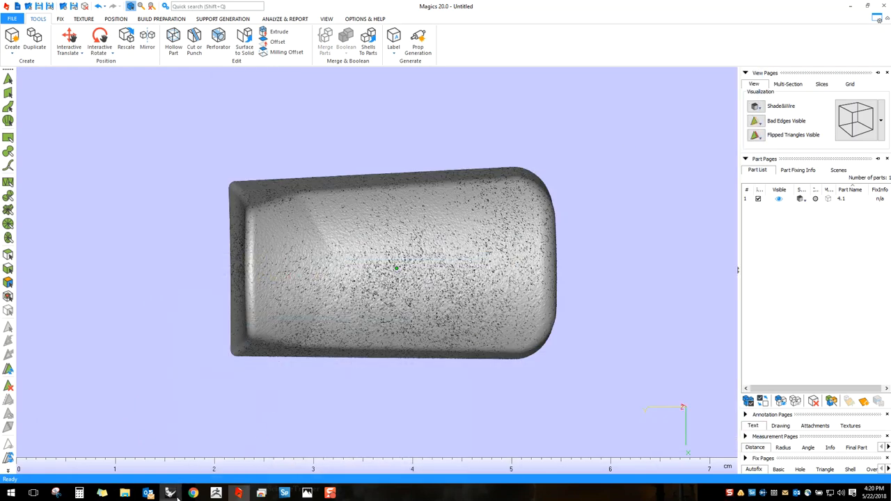
Step: Switch to Rhino and undo the last Unlock and Hide operations on the model
mouse_move(169, 492)
click(186, 455)
mouse_move(359, 301)
right_down()
mouse_move(384, 314)
mouse_move(346, 305)
right_up()
key(ctrl+z)
key(ctrl+z)
right_drag(443, 334, 349, 153)
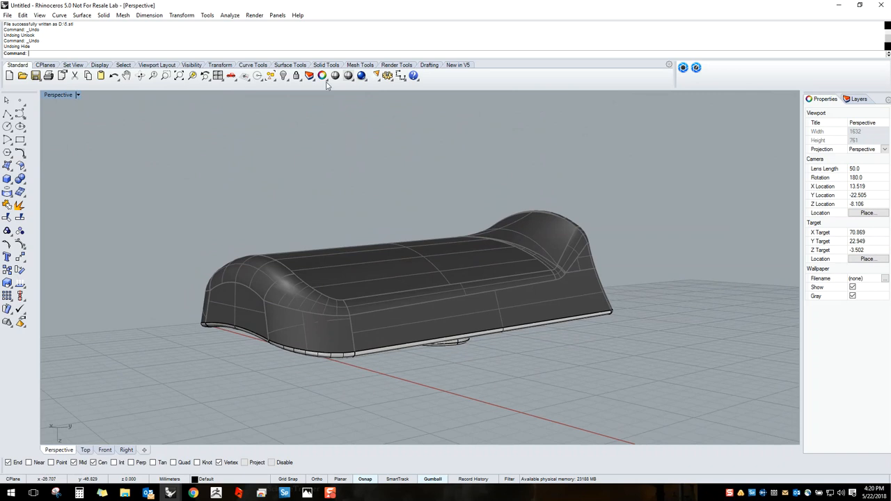
Step: Try unlocking the locked shell polysurface, and undo the unlock
right_click(296, 75)
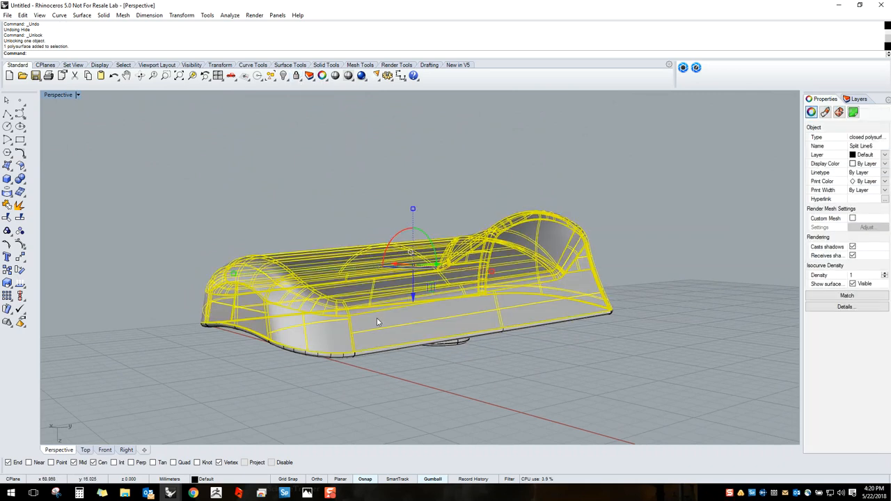
scroll(376, 322, up, 5)
key(ctrl+z)
Step: Undo the Lock and the 0.2 mm OffsetSrf operations to restore the open outer polysurface
scroll(384, 307, down, 3)
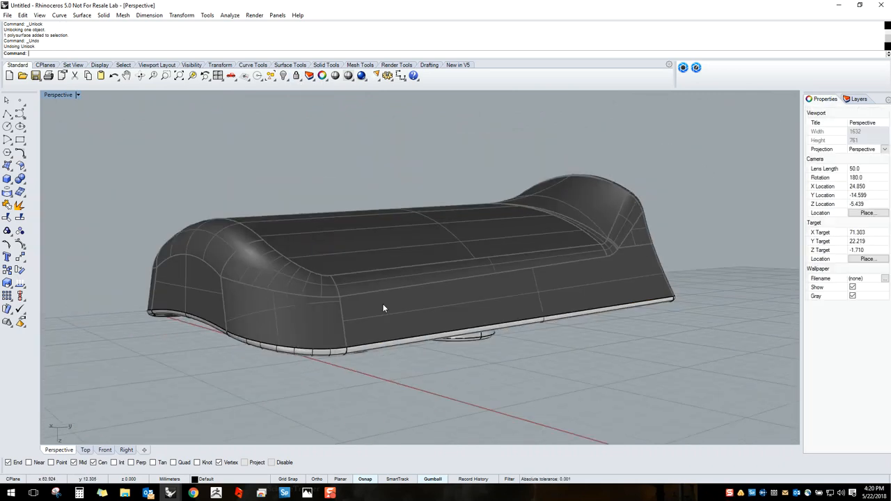
key(ctrl+z)
scroll(689, 287, up, 5)
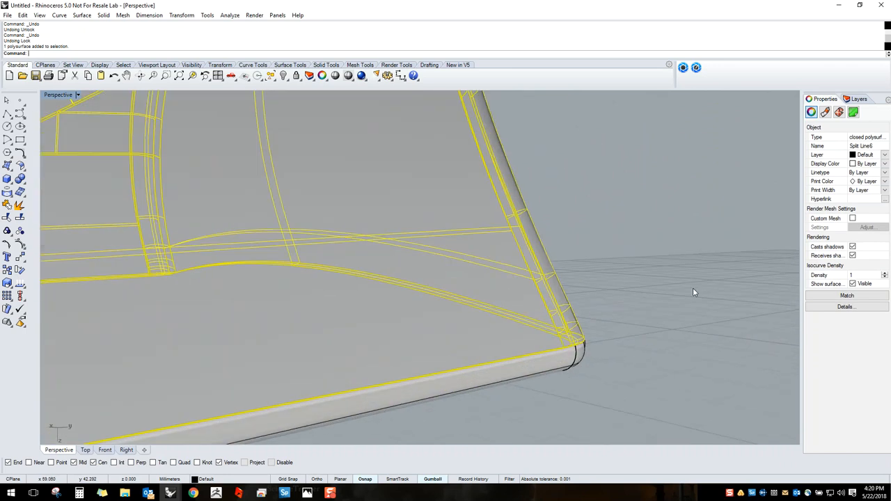
scroll(611, 315, down, 3)
key(ctrl+z)
scroll(553, 279, down, 4)
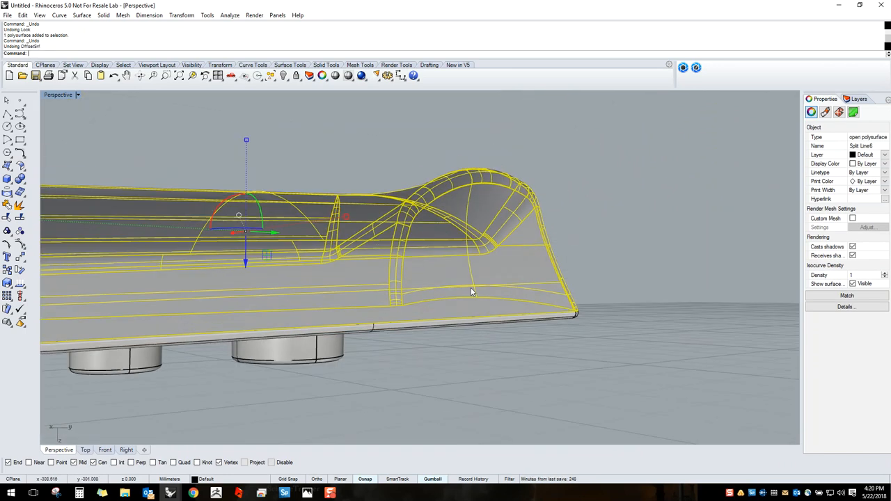
Step: Offset the open outer polysurface with OffsetSrf by 0.1 mm as a solid, with all directions flipped
text(Srf)
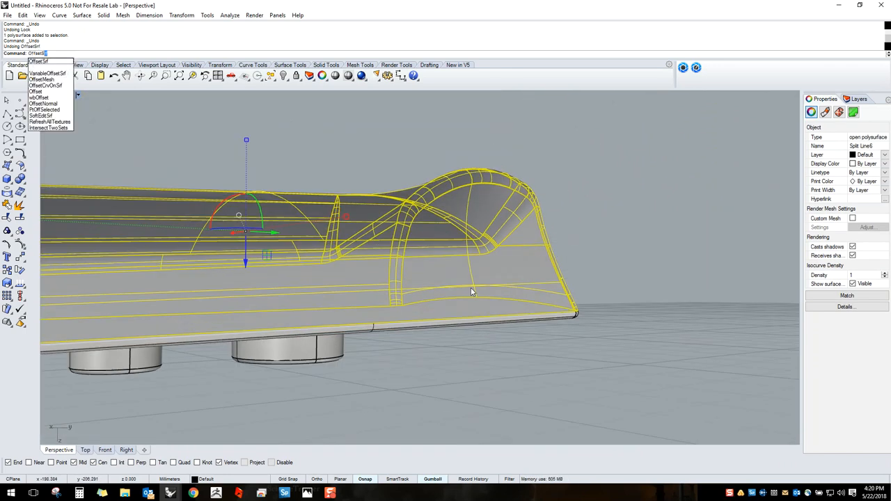
key(Return)
click(277, 53)
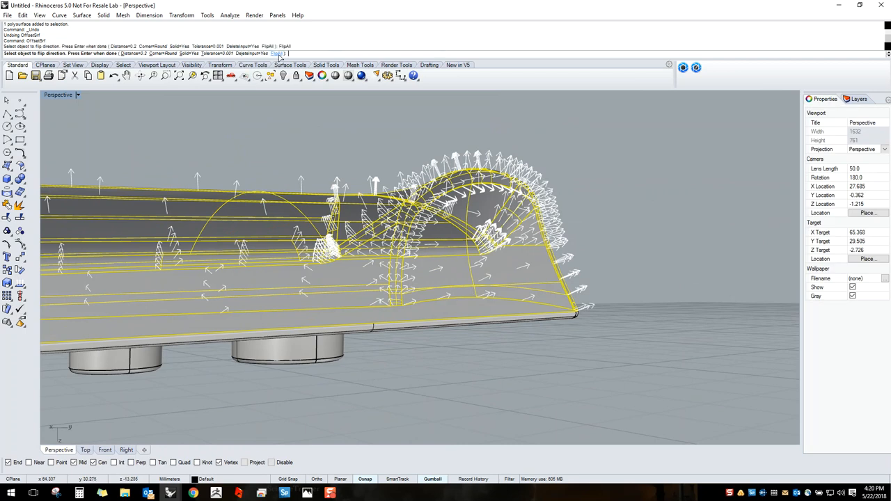
text(0.1)
key(Return)
key(Return)
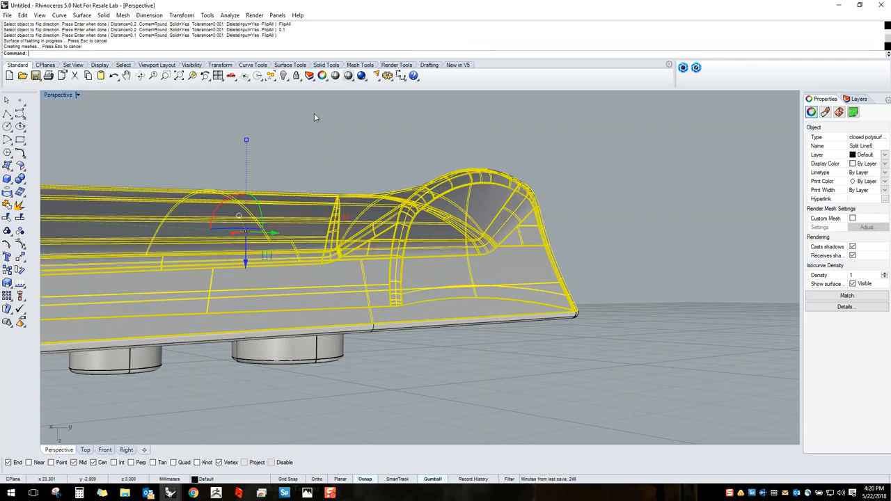
Step: Export the selected 0.1 mm shell to the D: drive as an STL file named Boolean 2
key(Return)
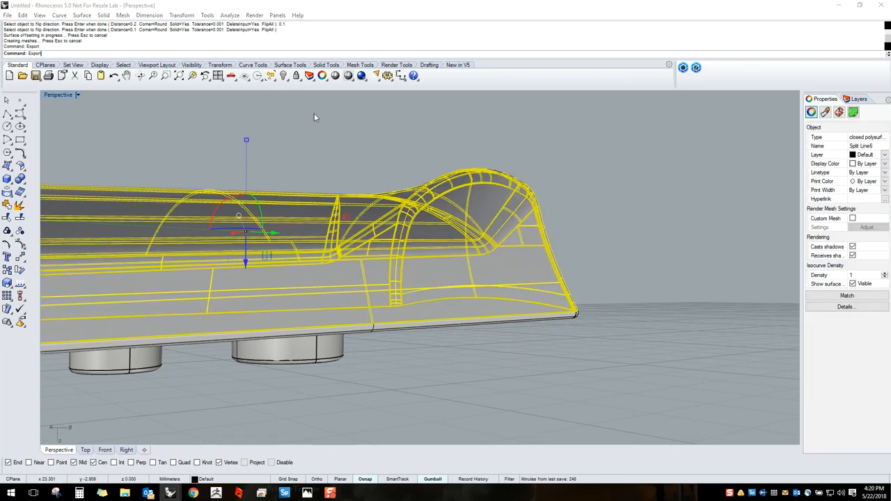
text(B)
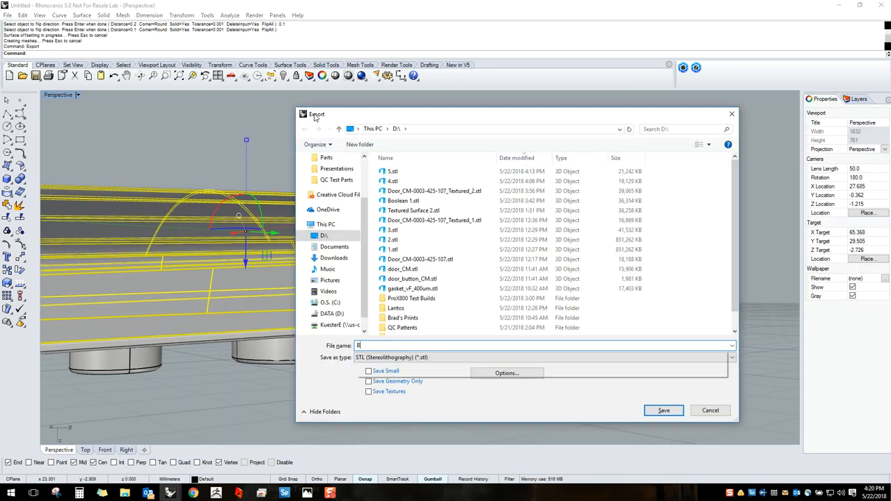
text(oolean 2)
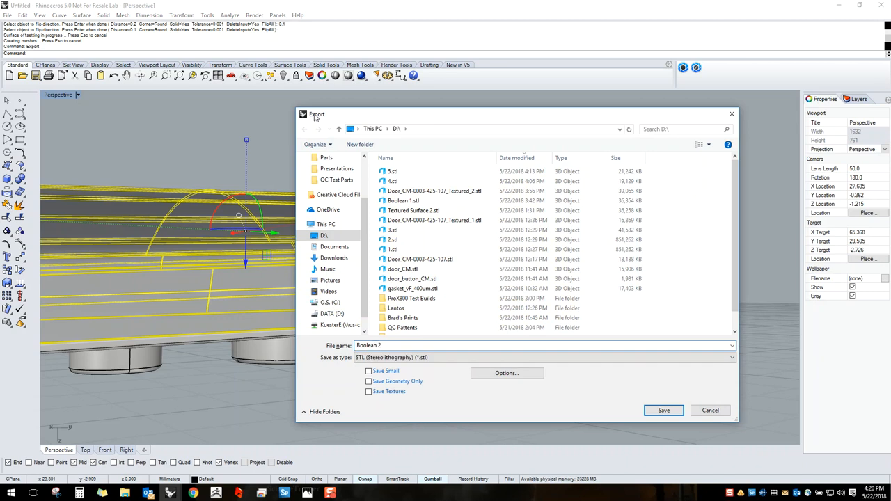
key(Return)
key(Return)
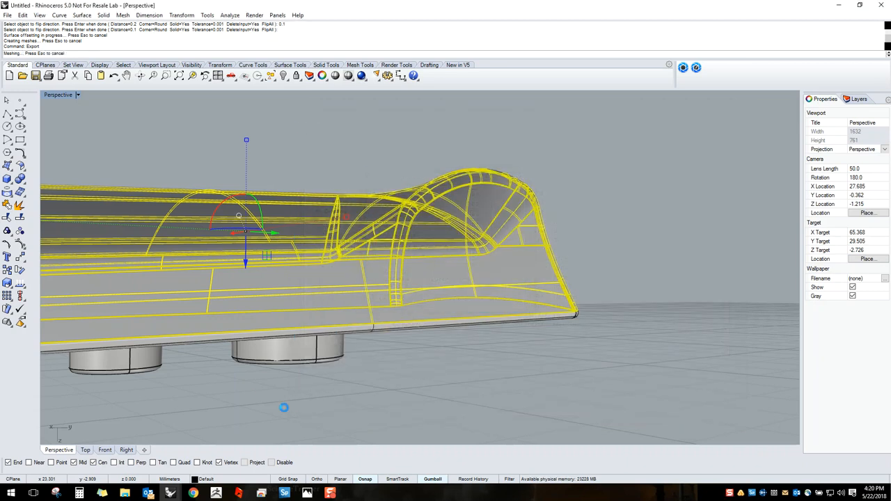
Step: Switch to Magics, import the Door button STEP file from the Lantos folder, and hide both imported parts
click(239, 493)
right_drag(412, 293, 371, 332)
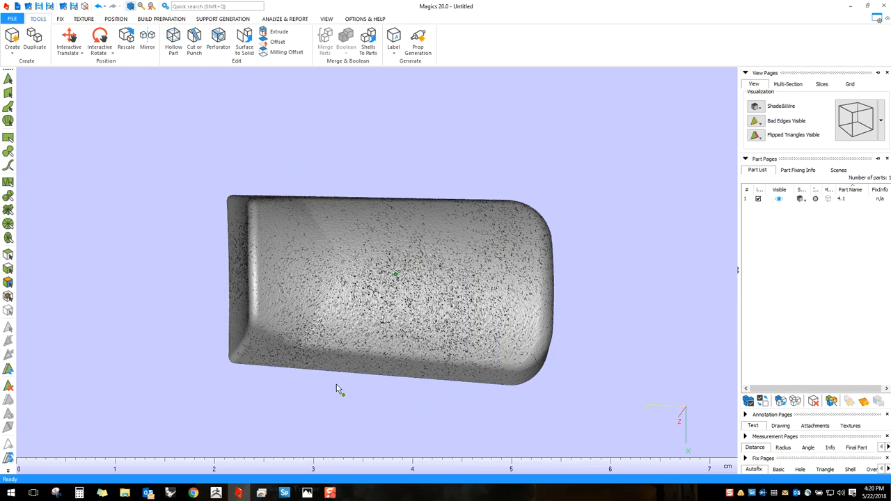
mouse_move(126, 492)
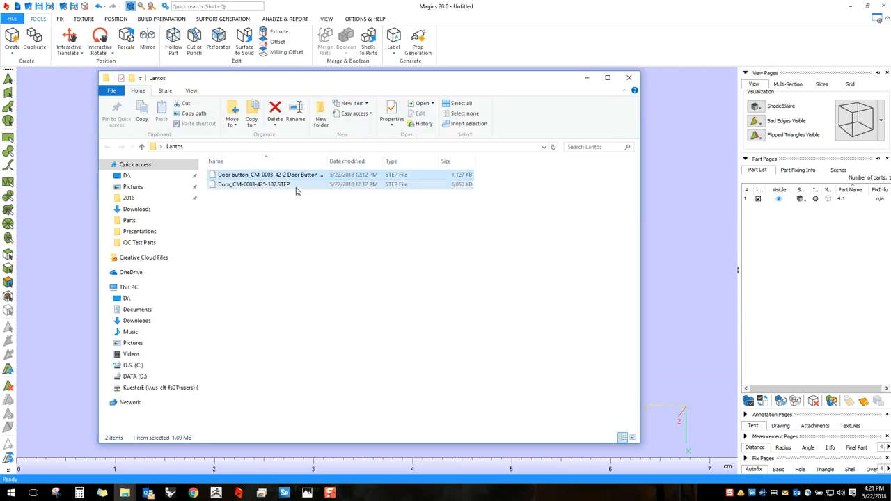
click(299, 176)
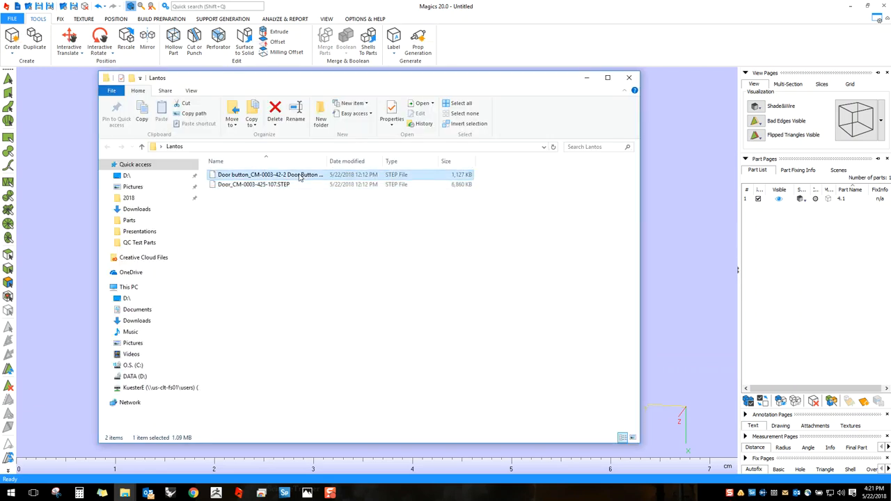
drag(299, 178, 77, 230)
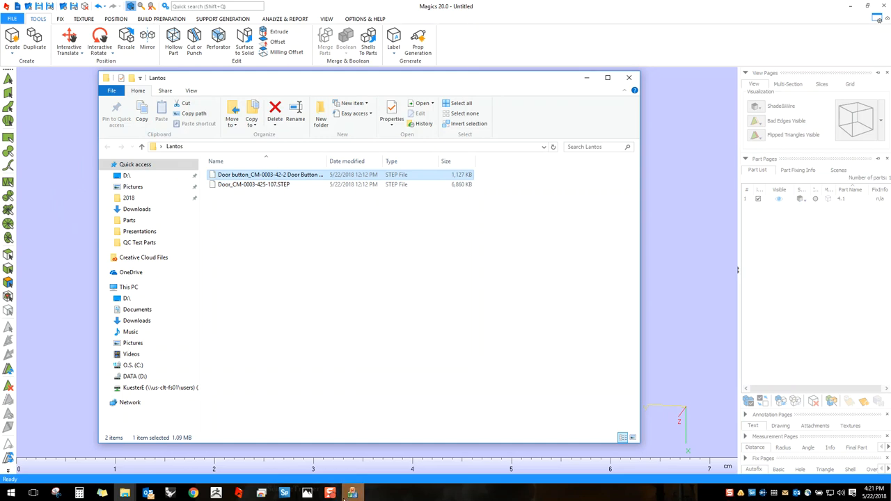
click(391, 324)
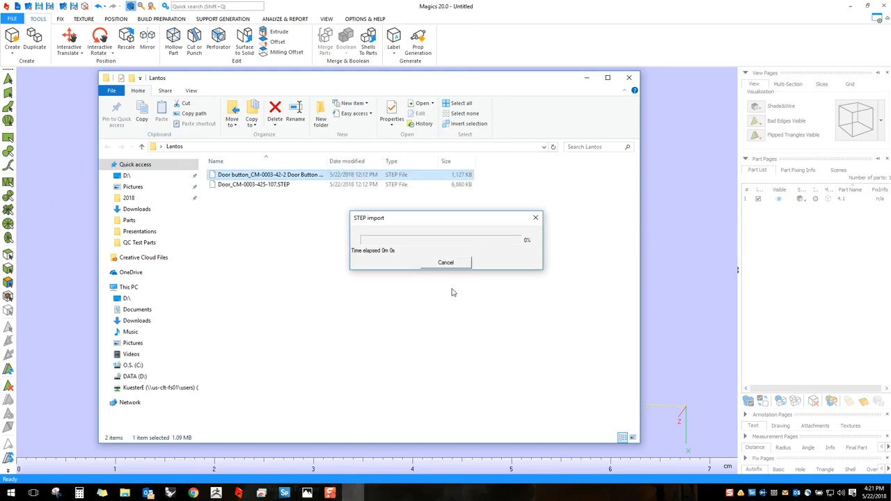
click(585, 79)
right_drag(307, 312, 315, 347)
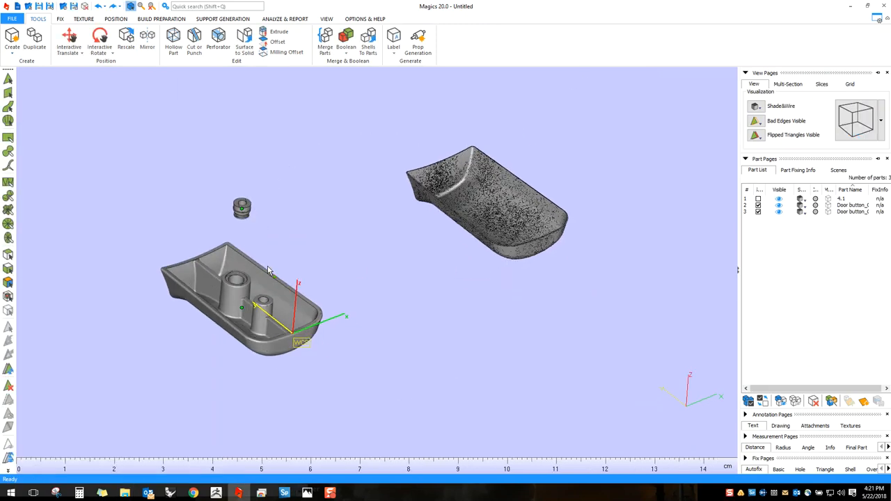
click(778, 212)
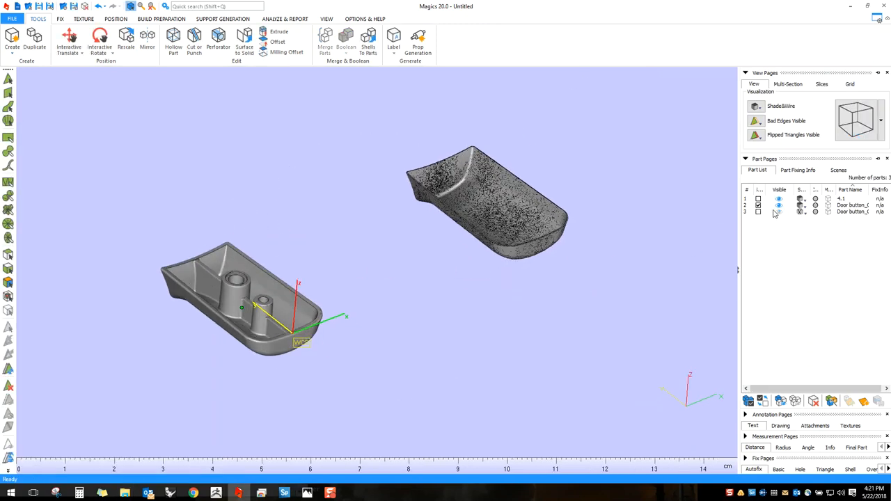
click(779, 205)
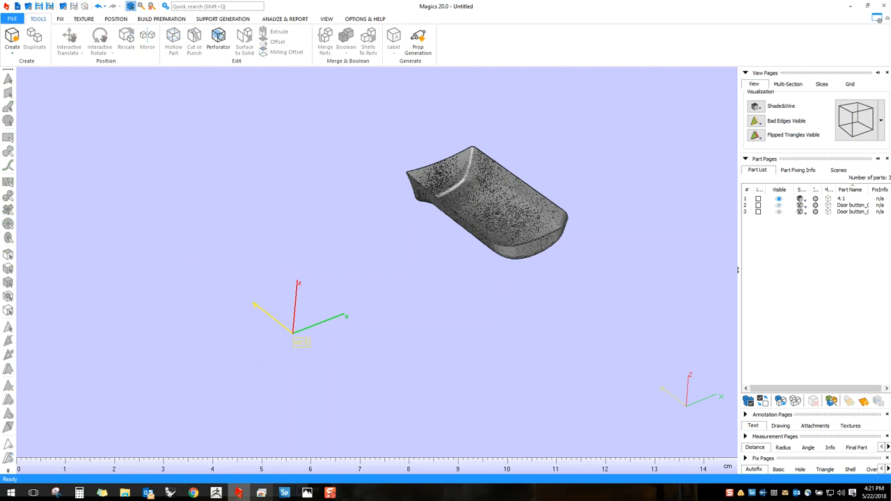
Step: Switch to Rhino and undo the 0.1 mm OffsetSrf on the outer polysurface
mouse_move(169, 493)
click(170, 451)
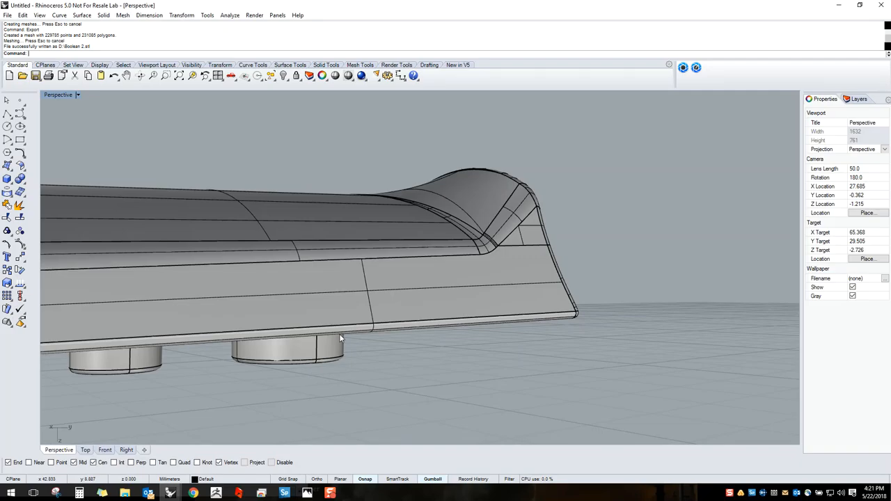
scroll(571, 317, down, 4)
right_drag(583, 309, 566, 332)
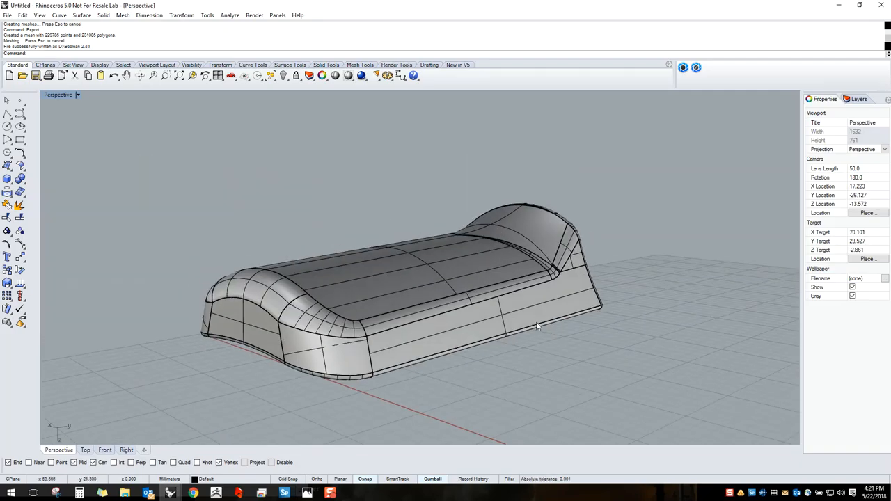
click(538, 322)
key(ctrl+z)
Step: Select all surfaces of the model and join them into one closed polysurface
drag(632, 163, 300, 378)
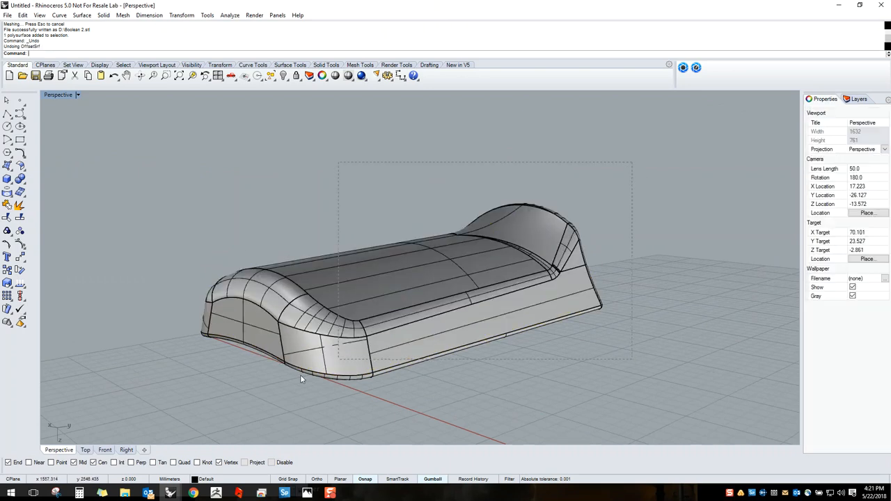
drag(153, 428, 154, 428)
text(join)
key(Return)
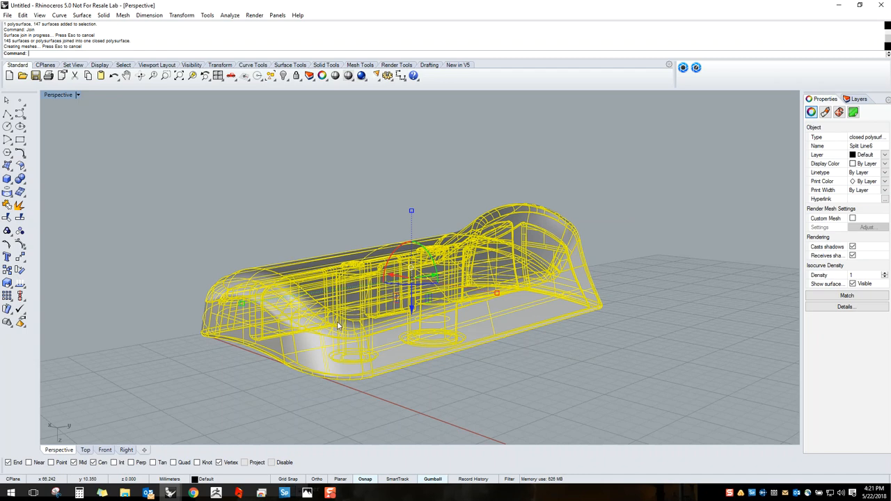
Step: Export the joined solid to the D: drive as an STL file named Object 1
text(Expot)
key(Return)
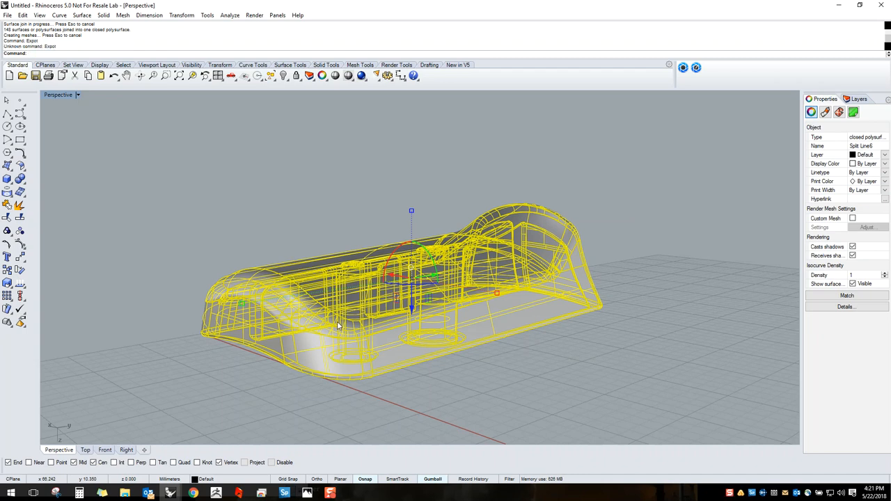
text(Expor)
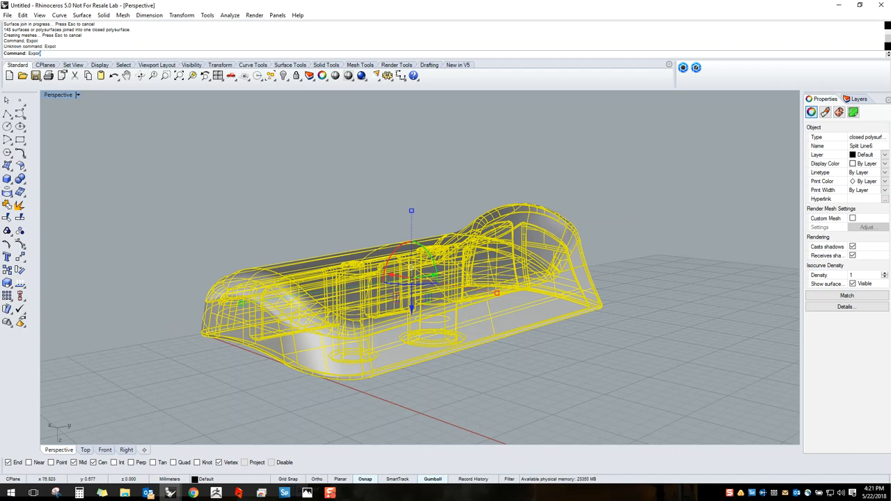
text(t)
key(Return)
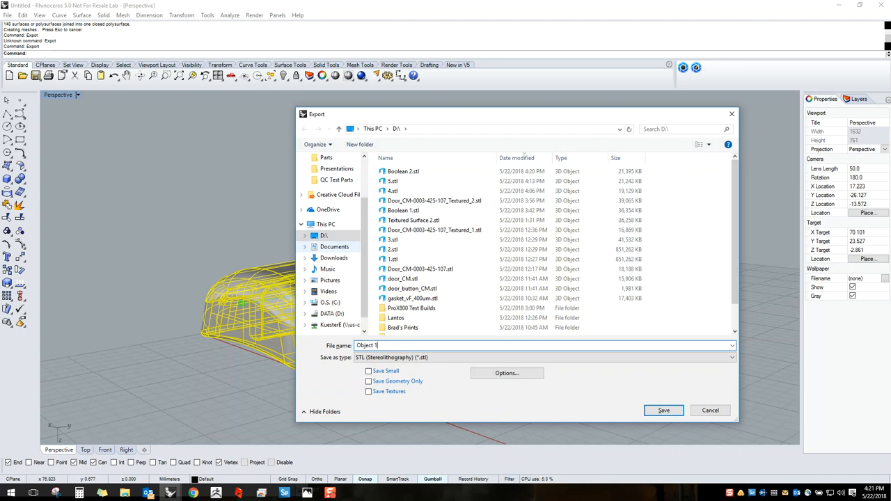
key(Return)
key(Return)
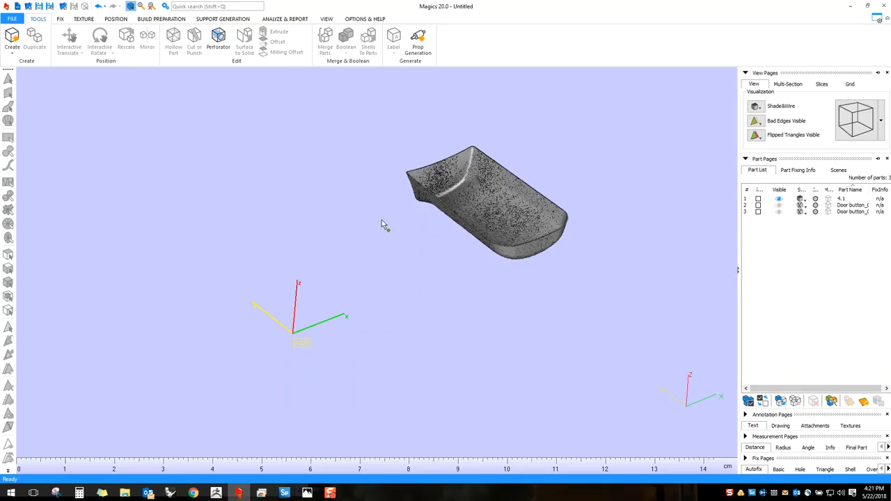
Step: Switch to Magics and load Object 1.stl from the D: drive into the scene
scroll(553, 174, up, 3)
middle_drag(386, 206, 377, 186)
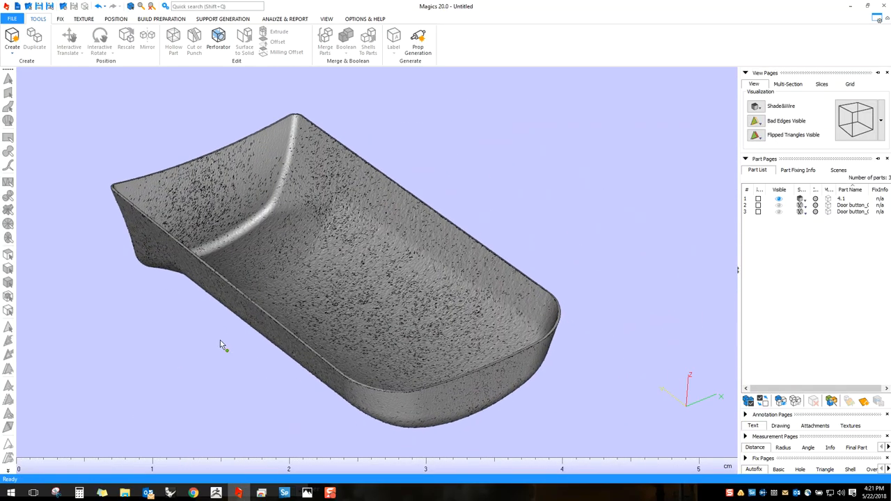
click(124, 493)
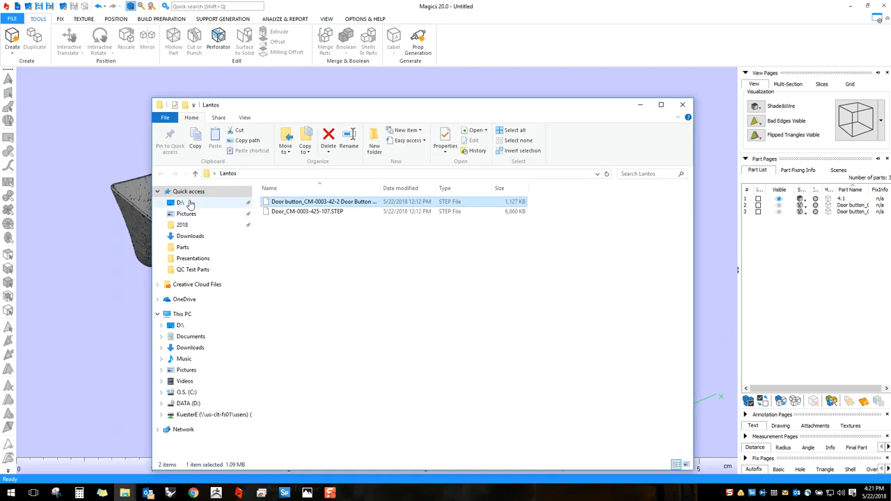
click(180, 203)
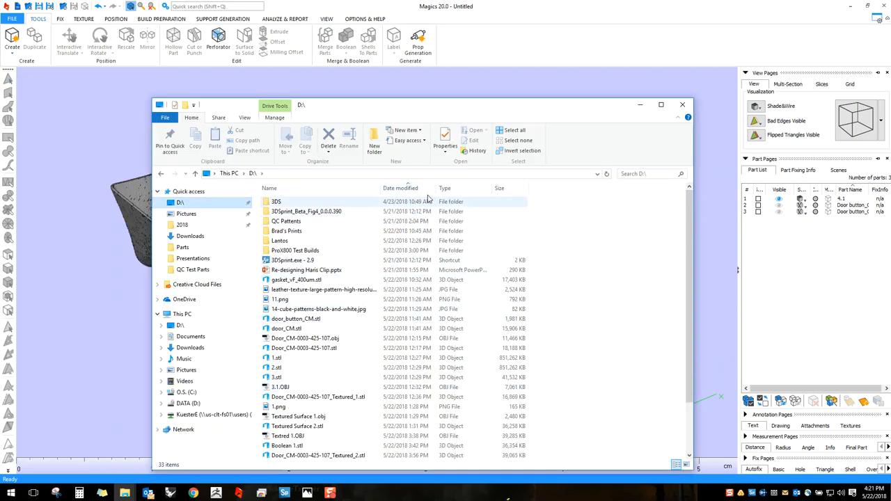
click(400, 188)
drag(285, 207, 85, 313)
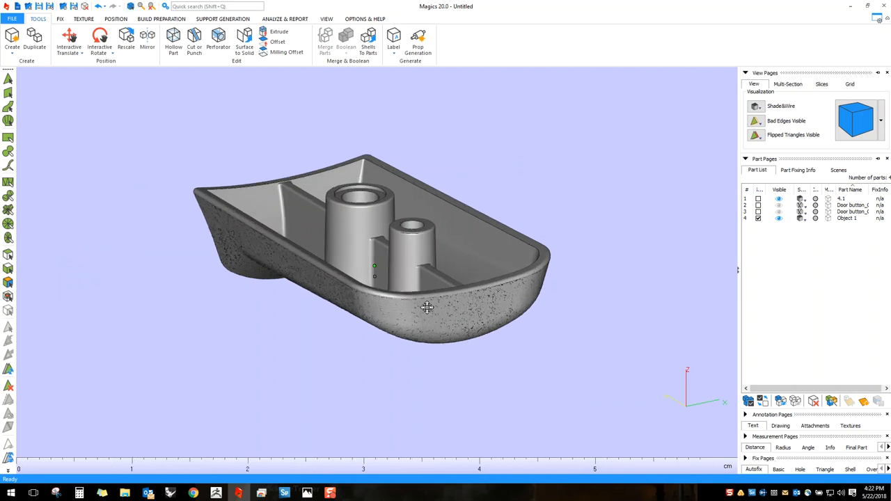
Step: Examine the leather texture up close, hiding and reshowing part 4.1 to compare it with the smooth surface beneath
right_drag(426, 307, 324, 296)
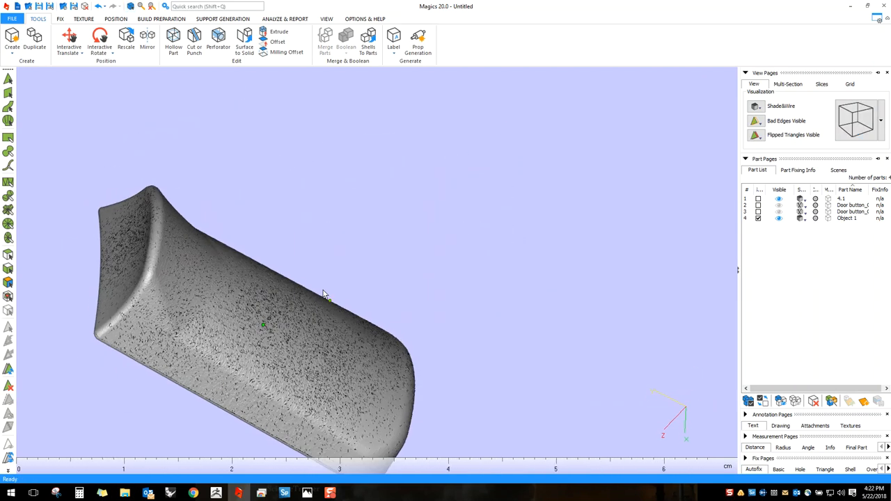
scroll(292, 341, up, 10)
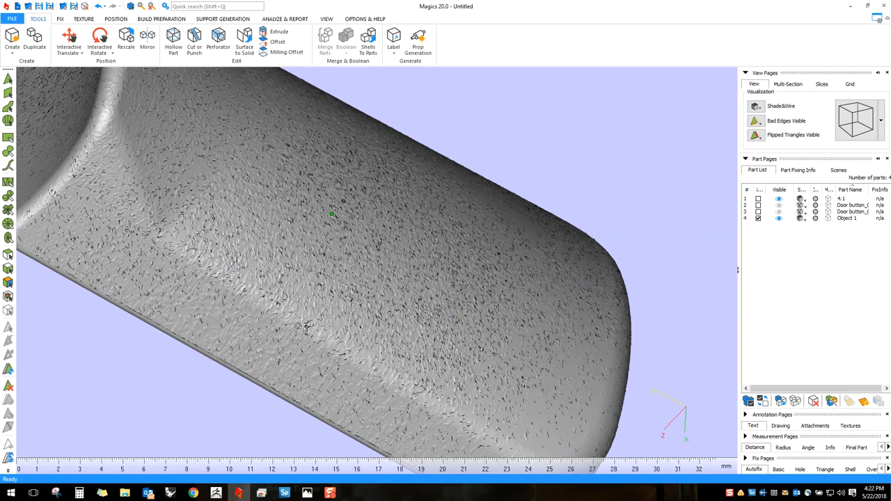
scroll(304, 345, up, 4)
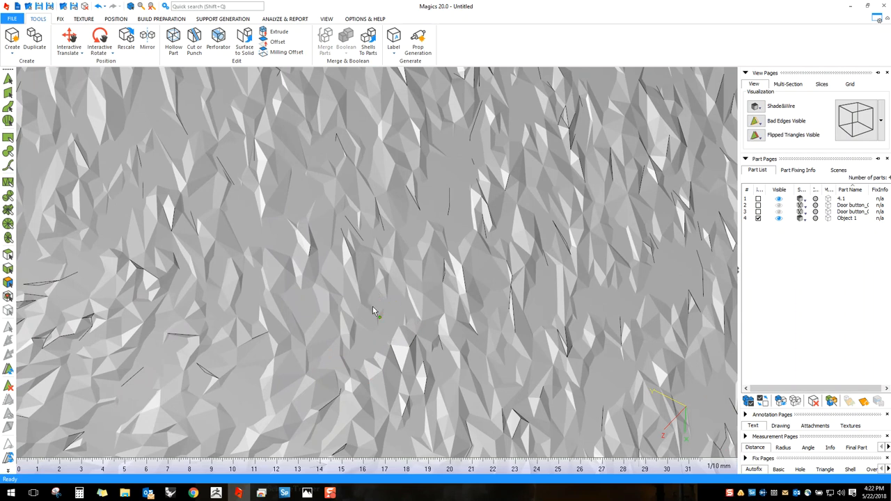
click(780, 200)
scroll(421, 333, down, 10)
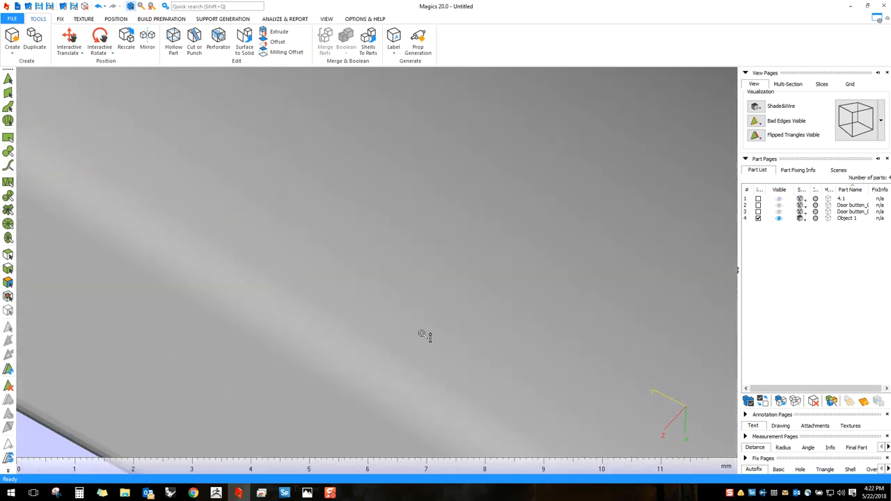
scroll(425, 330, up, 2)
right_drag(426, 326, 409, 329)
click(780, 199)
scroll(471, 334, up, 5)
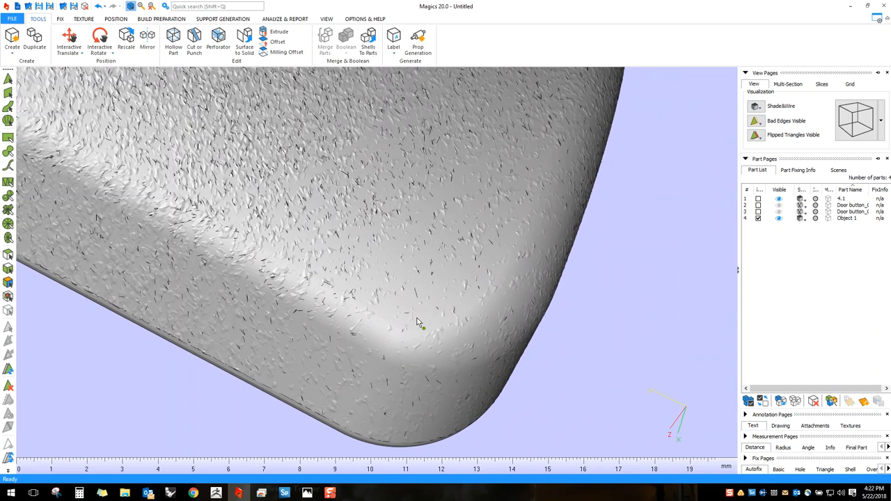
Step: Toggle the visibility of Object 1 repeatedly to check how it overlaps the textured shell 4.1
click(781, 219)
click(781, 219)
click(781, 219)
click(781, 219)
click(780, 219)
click(781, 219)
click(781, 219)
click(781, 220)
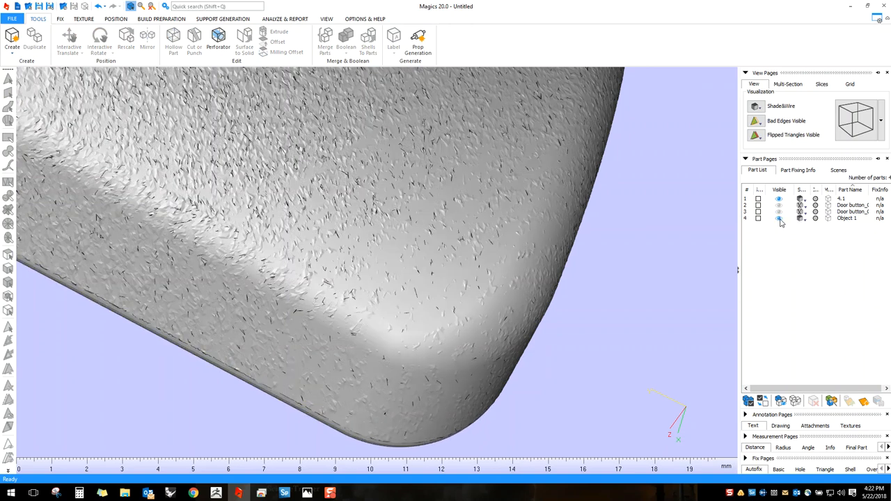
click(780, 219)
click(781, 219)
Step: Load Boolean 2.stl from the D: drive into the scene and inspect where it meets the textured outer surface
mouse_move(125, 493)
click(131, 473)
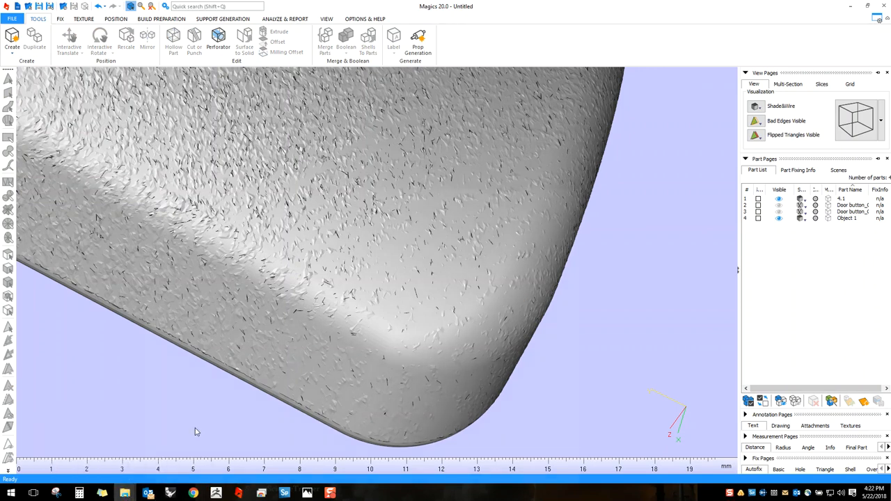
click(325, 211)
drag(326, 212, 62, 398)
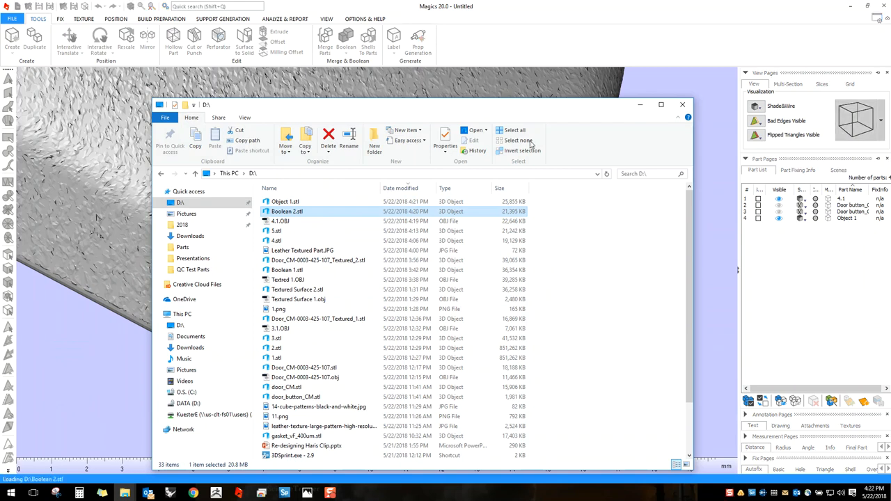
click(640, 106)
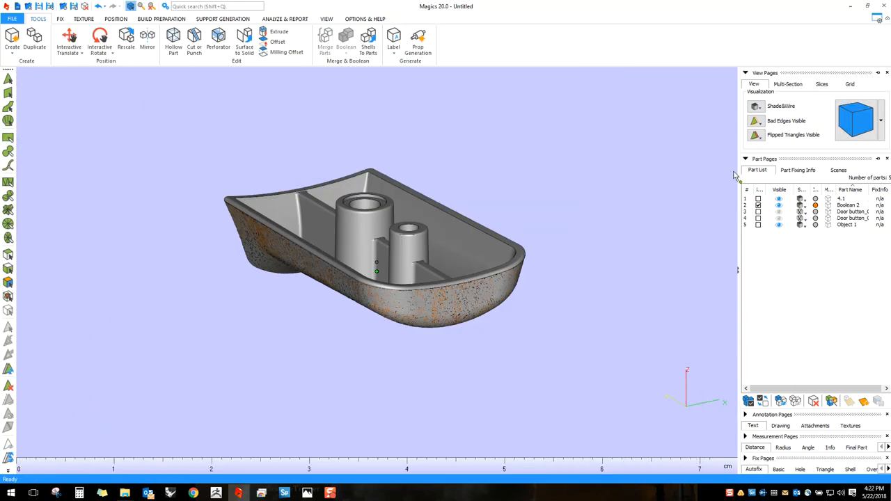
scroll(439, 303, up, 5)
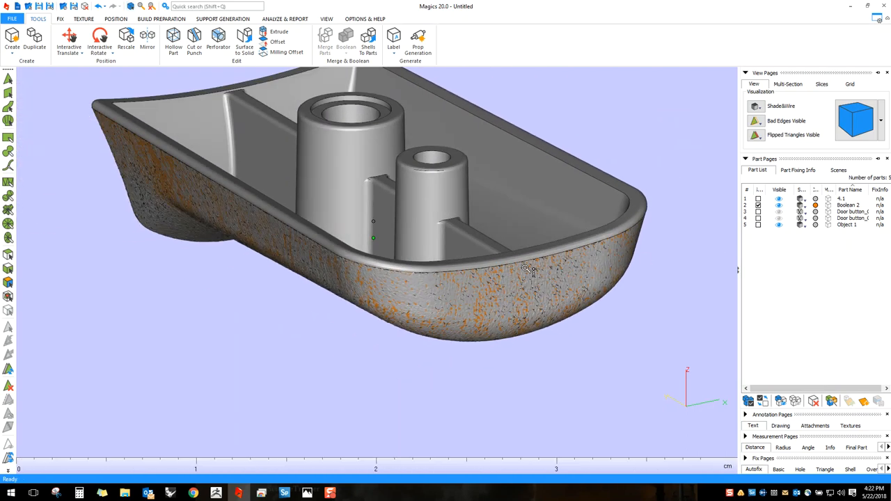
right_drag(385, 315, 528, 274)
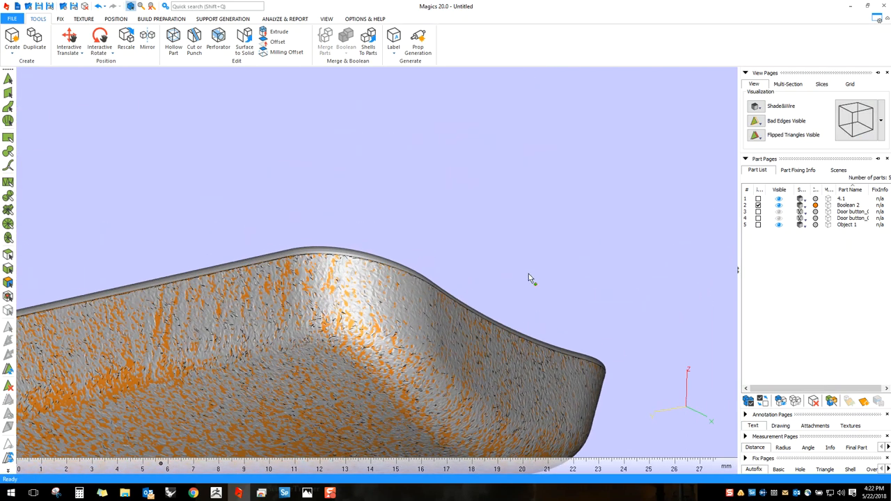
Step: Hide part 4.1 and examine where Boolean 2 overlaps Object 1, toggling Boolean 2's visibility to compare the surfaces
click(780, 200)
right_drag(355, 327, 313, 302)
scroll(334, 354, down, 5)
scroll(334, 353, up, 2)
right_drag(334, 353, 335, 314)
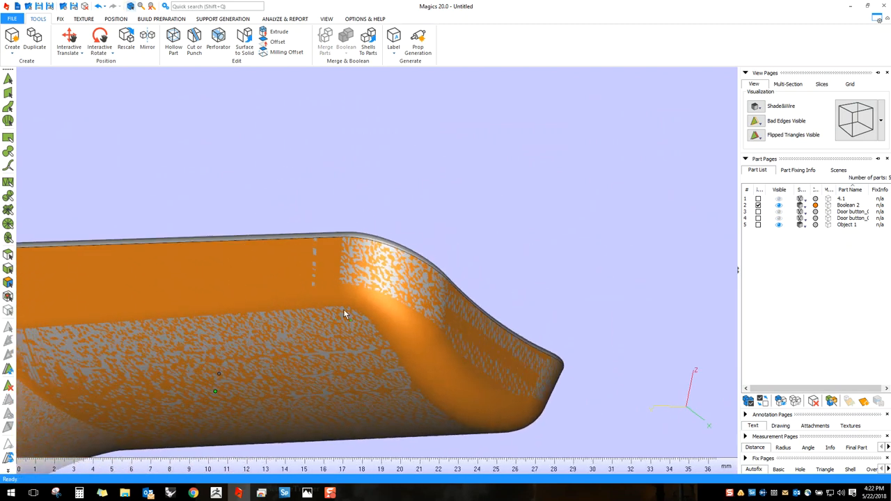
scroll(335, 314, down, 3)
right_drag(252, 340, 335, 341)
middle_drag(388, 323, 472, 278)
click(779, 205)
click(779, 205)
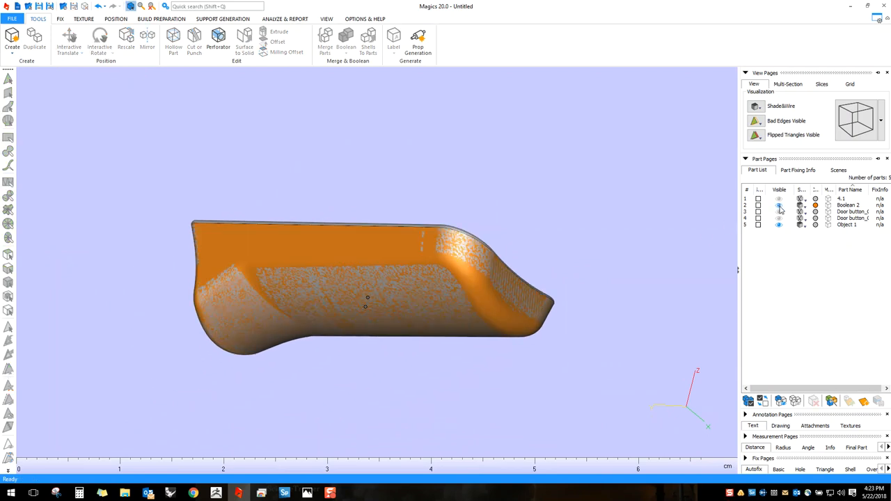
Step: Select Boolean 2 and examine its overlap with Object 1 across the outer face and end wall, overall and up close
click(758, 205)
right_drag(400, 304, 455, 224)
scroll(340, 320, down, 4)
scroll(321, 380, up, 5)
right_drag(326, 394, 246, 309)
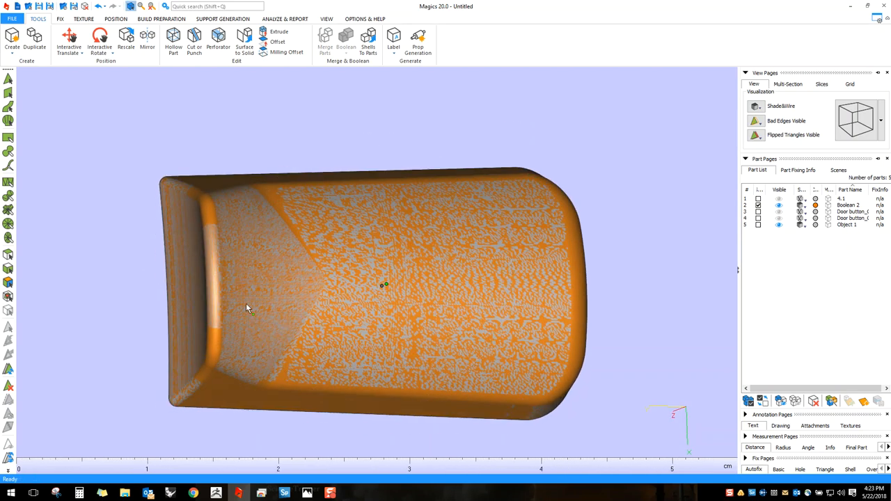
scroll(384, 377, up, 4)
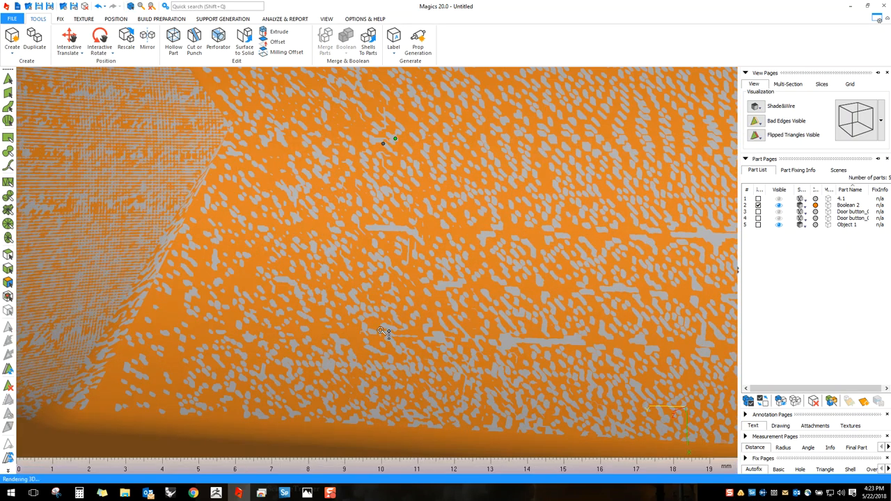
scroll(380, 366, down, 4)
right_drag(372, 352, 401, 339)
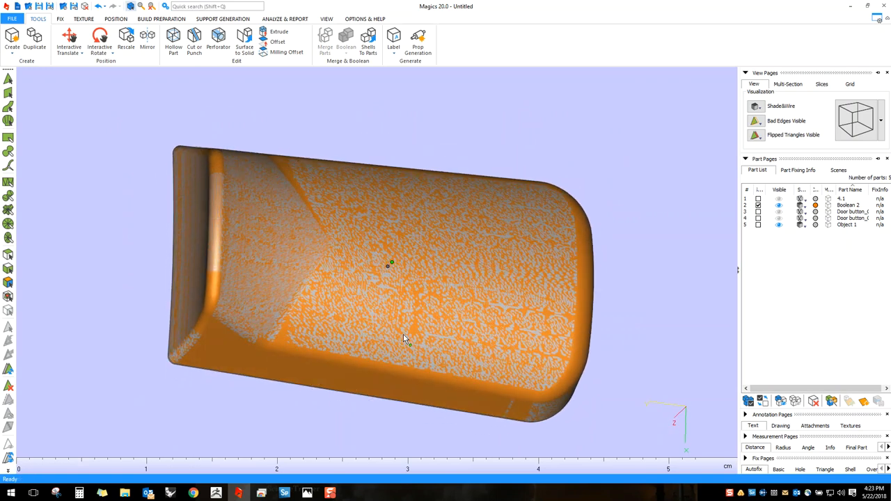
middle_drag(385, 306, 358, 292)
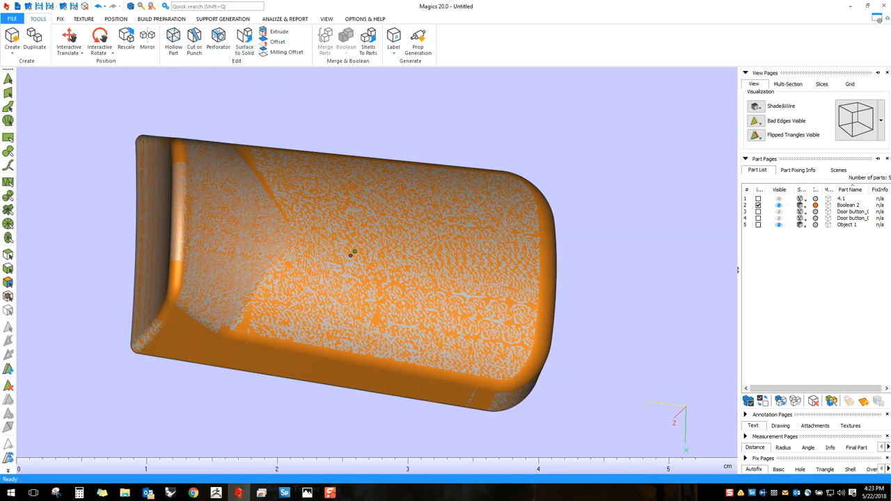
Step: Hide Object 1, mark the whole outer surface of Boolean 2, and apply a 0.100 mm local offset to the outside
click(10, 108)
right_drag(380, 359, 288, 358)
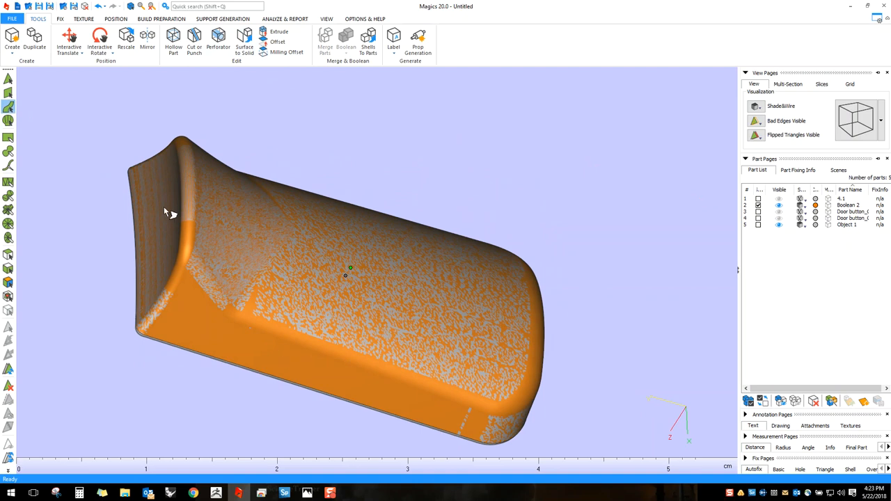
click(779, 225)
click(311, 359)
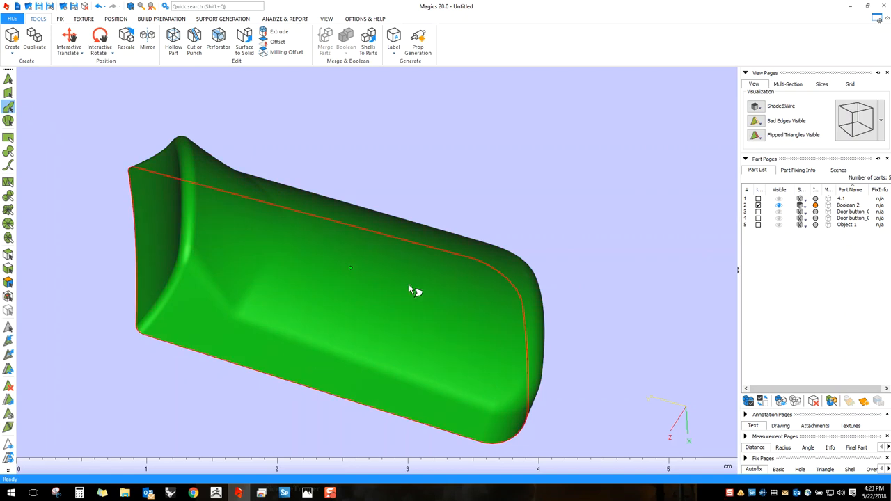
click(276, 42)
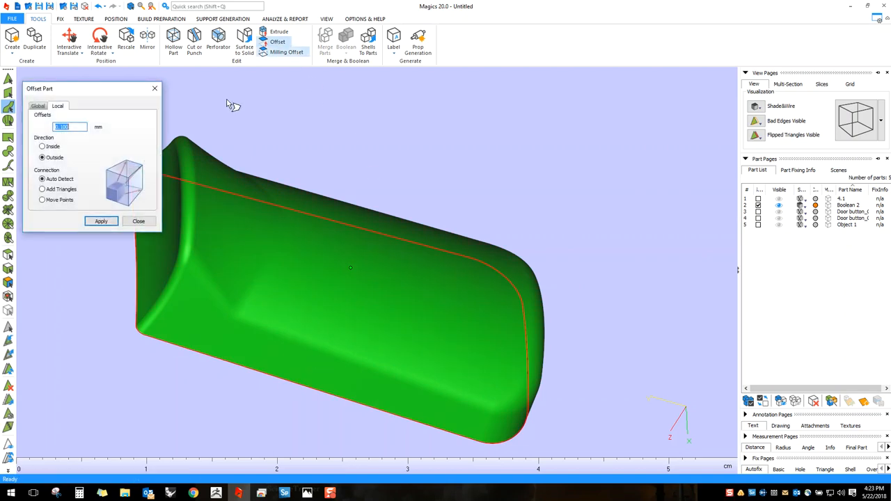
click(101, 221)
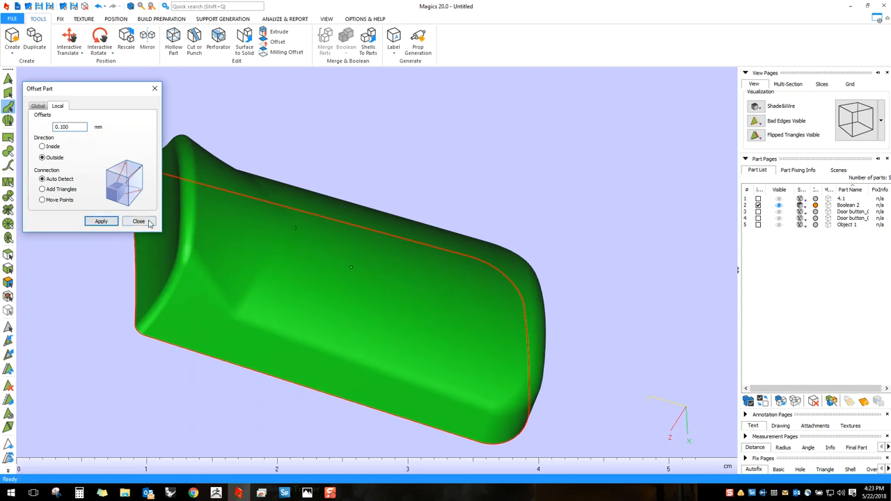
click(138, 221)
Step: Select Object 1 together with Boolean 2 and Boolean-subtract Boolean 2 (green) from Object 1 (red), without saving the originals
click(758, 224)
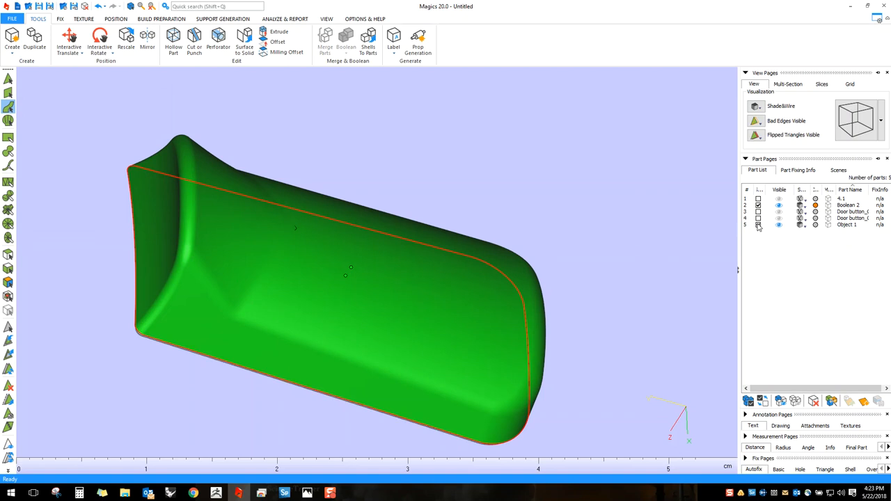
right_drag(306, 378, 420, 265)
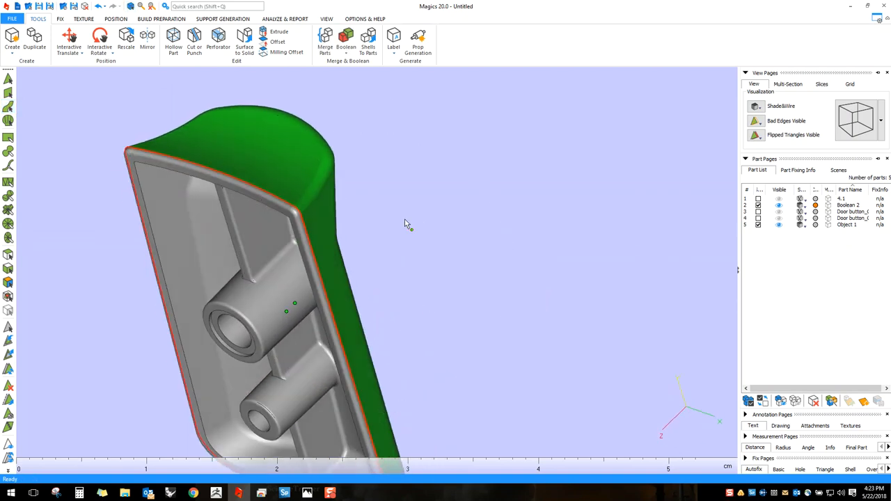
click(345, 42)
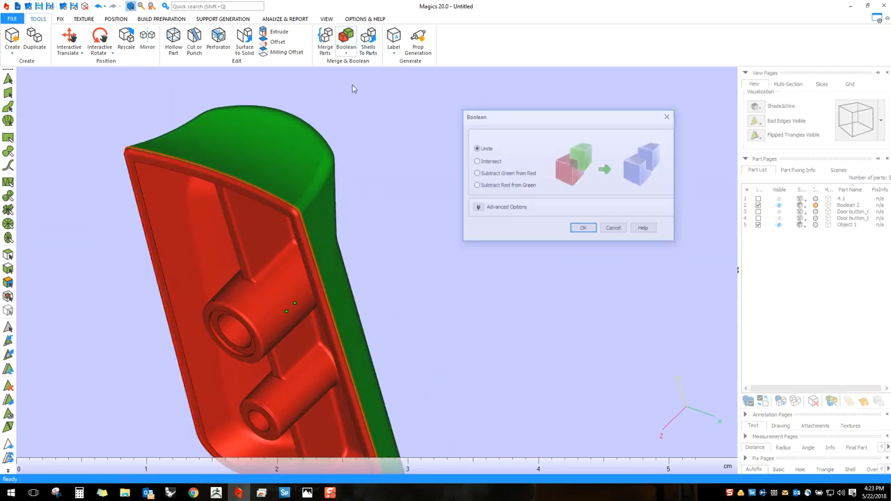
click(498, 175)
click(583, 229)
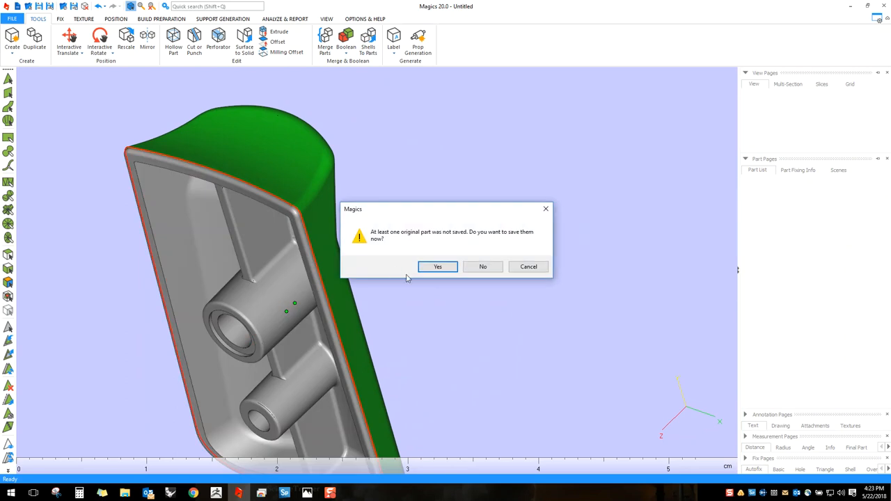
click(485, 267)
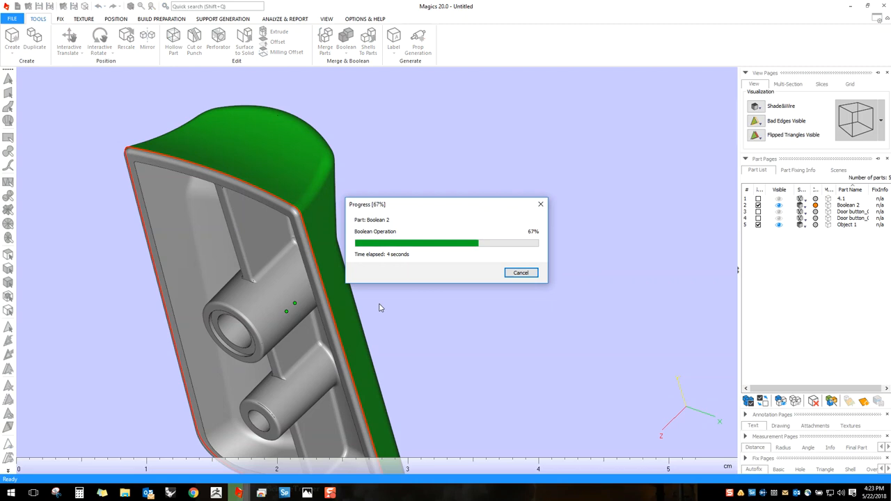
Step: Check the rim of the subtracted part, add textured shell 4.1 to the selection, and Boolean-unite both without saving the originals
right_drag(295, 246, 209, 338)
scroll(187, 355, up, 5)
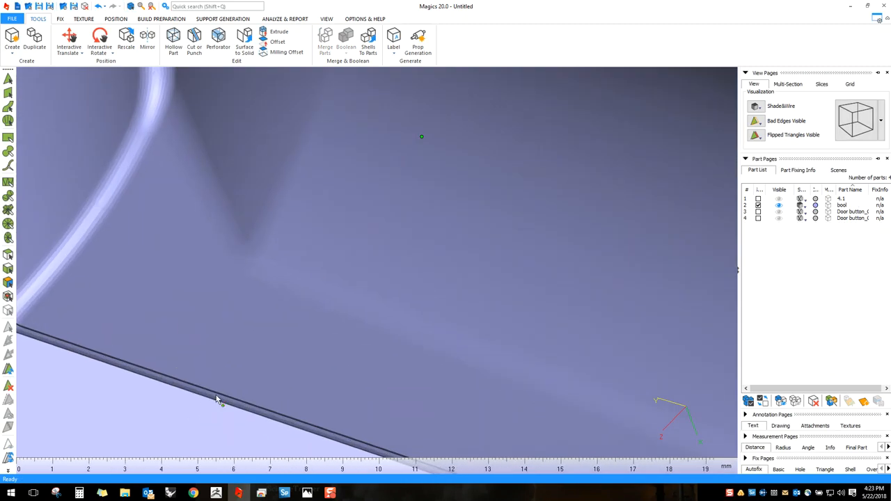
scroll(381, 243, down, 2)
right_drag(381, 243, 234, 288)
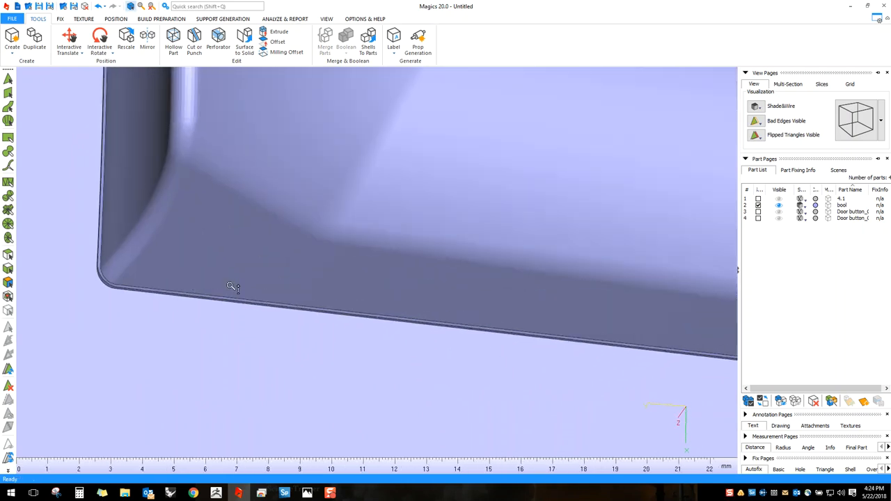
click(758, 199)
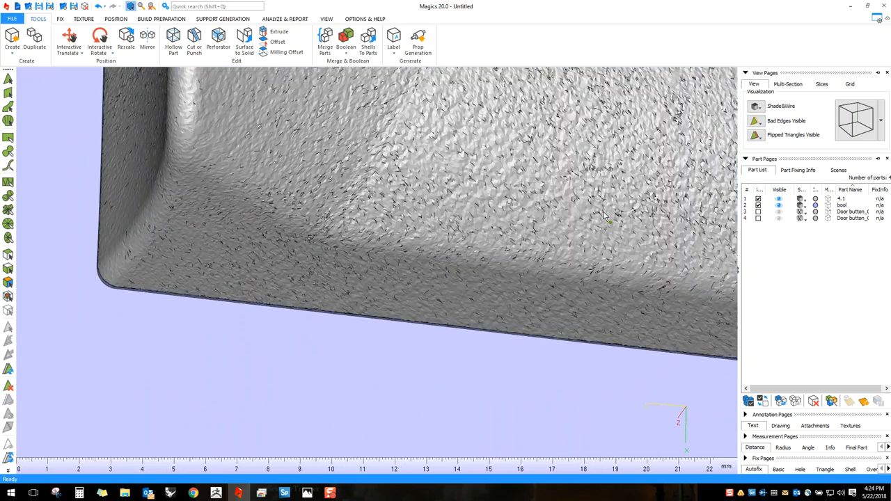
scroll(260, 360, down, 4)
scroll(344, 324, up, 5)
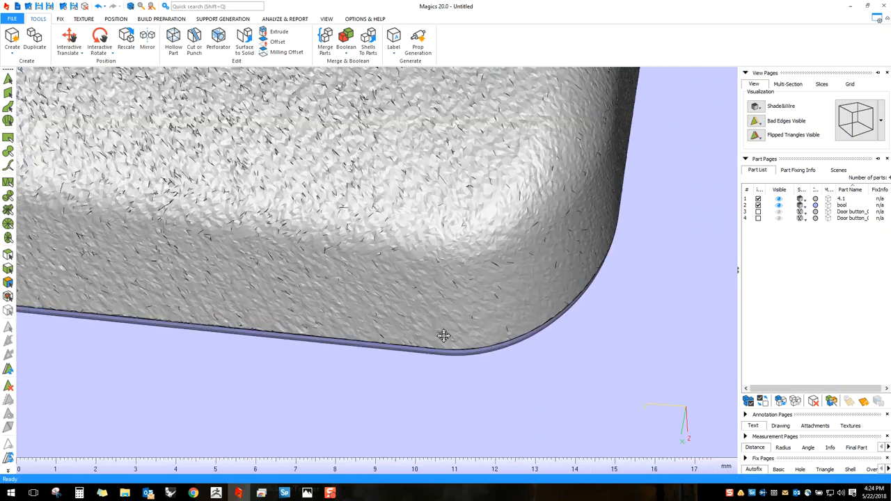
right_drag(444, 336, 456, 304)
scroll(456, 303, down, 3)
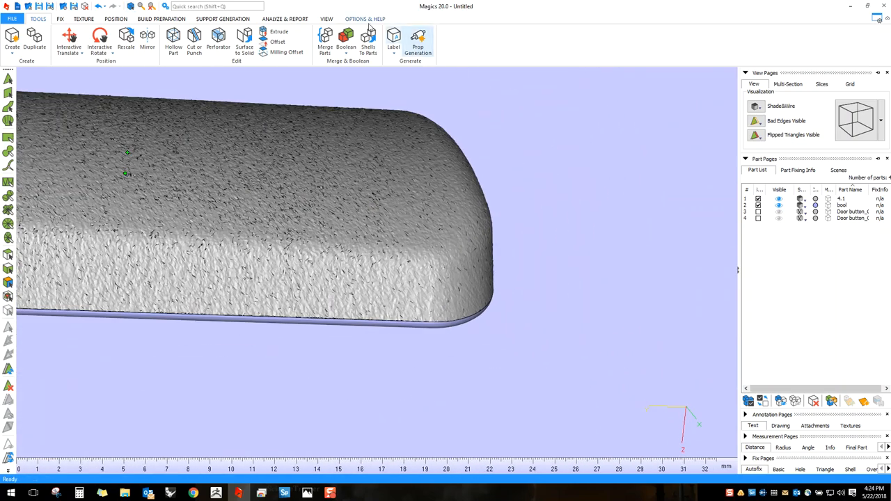
click(345, 40)
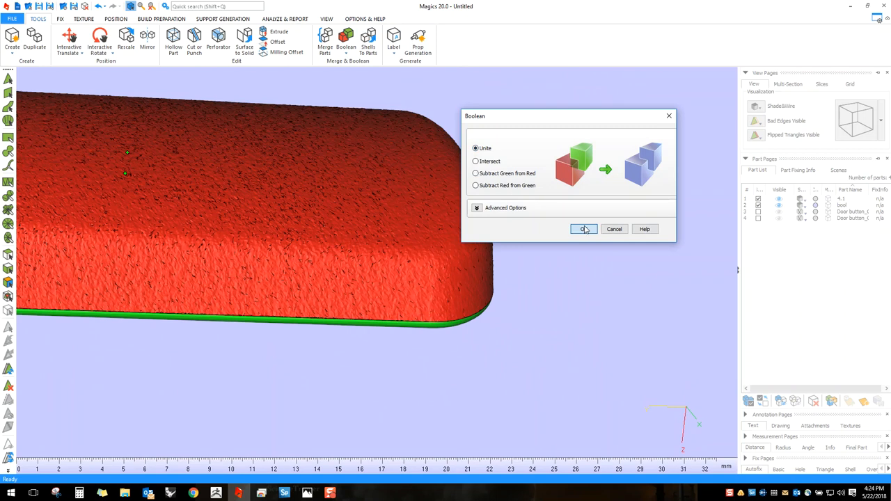
click(583, 229)
click(483, 268)
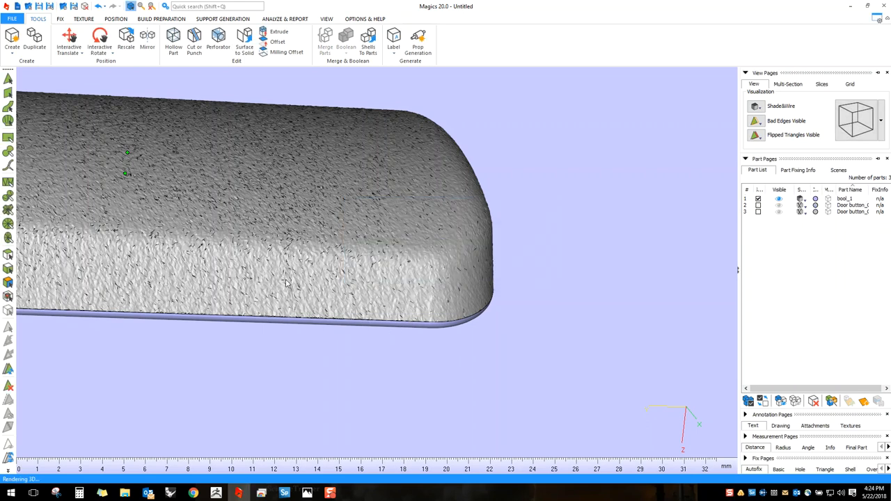
Step: Inspect the united part from all around, including the inner bosses, the rim, and the textured outer face
right_drag(353, 335, 351, 235)
middle_drag(272, 311, 358, 222)
scroll(251, 317, up, 3)
scroll(266, 358, down, 1)
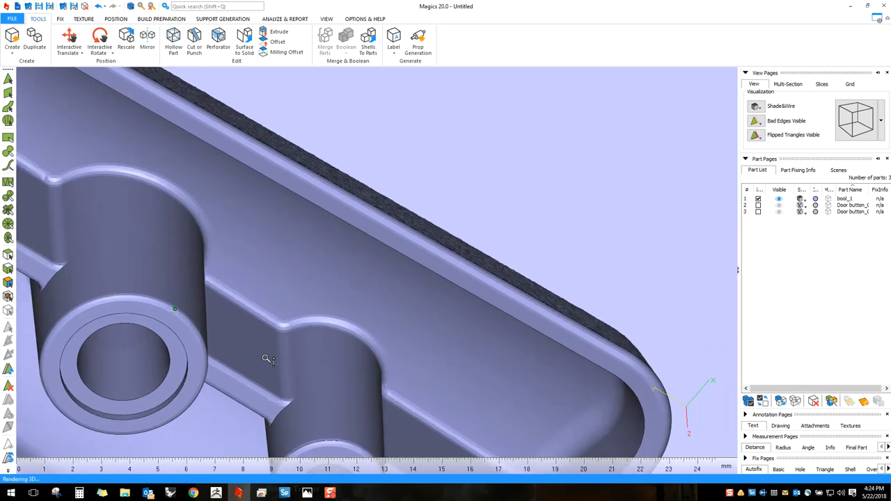
scroll(265, 359, down, 2)
right_drag(261, 386, 258, 355)
right_drag(188, 355, 98, 331)
scroll(337, 314, down, 5)
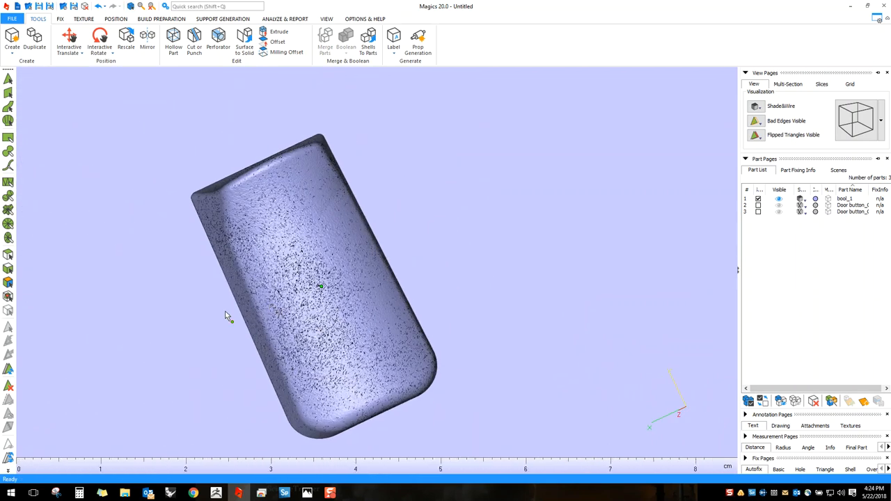